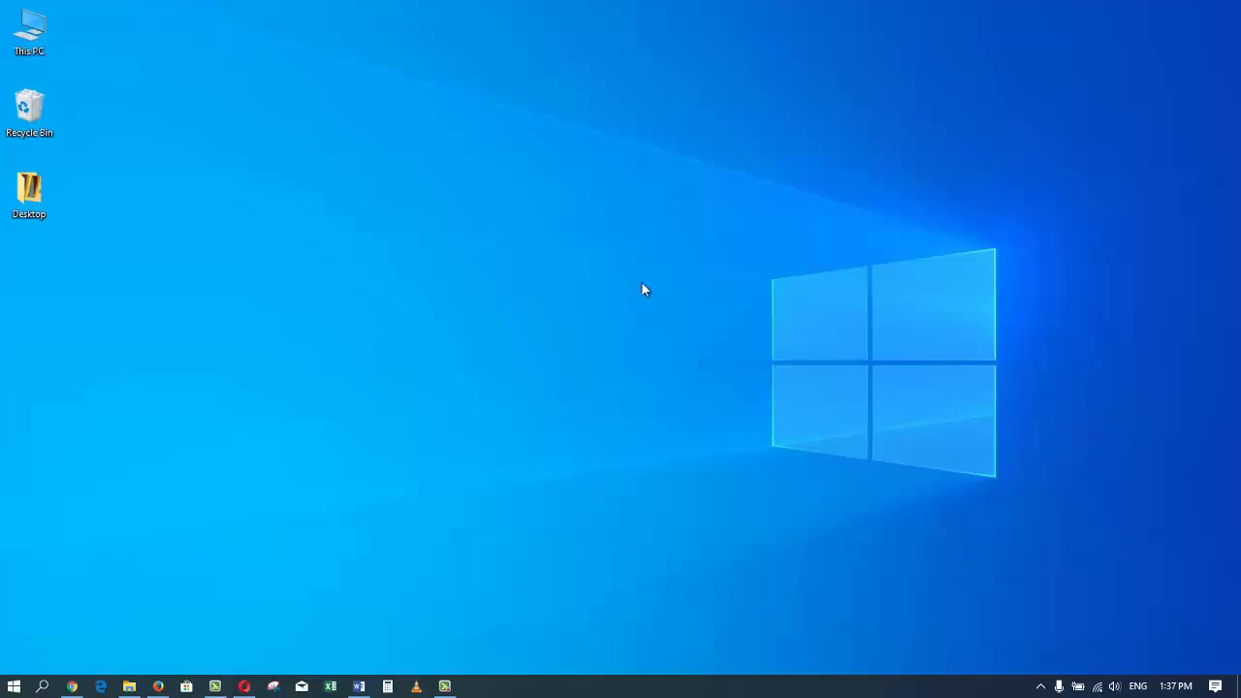
{"action": "right_click", "coordinate": [641, 282]}
{"action": "left_click", "coordinate": [683, 331]}
{"action": "right_click", "coordinate": [683, 331]}
{"action": "left_click", "coordinate": [728, 375]}
{"action": "key", "text": "XF86AudioRaiseVolume"}
{"action": "key", "text": "XF86AudioLowerVolume"}
{"action": "key", "text": "XF86AudioLowerVolume"}
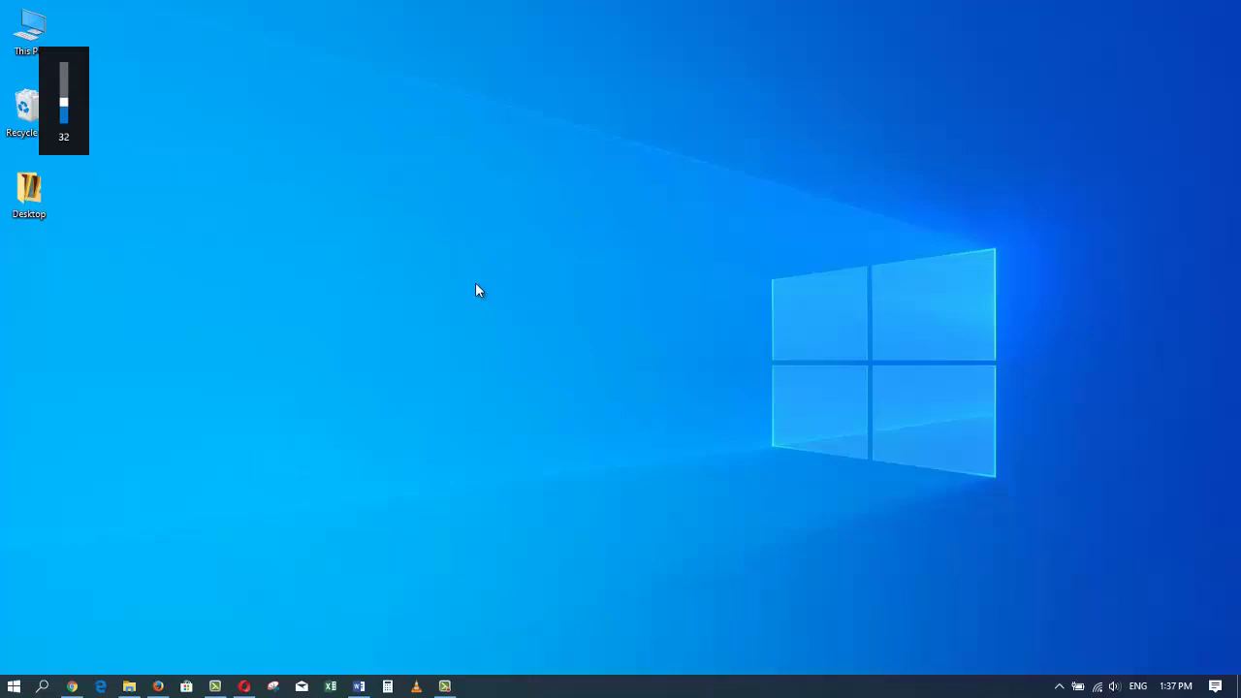
{"action": "key", "text": "XF86AudioRaiseVolume"}
{"action": "key", "text": "XF86AudioRaiseVolume"}
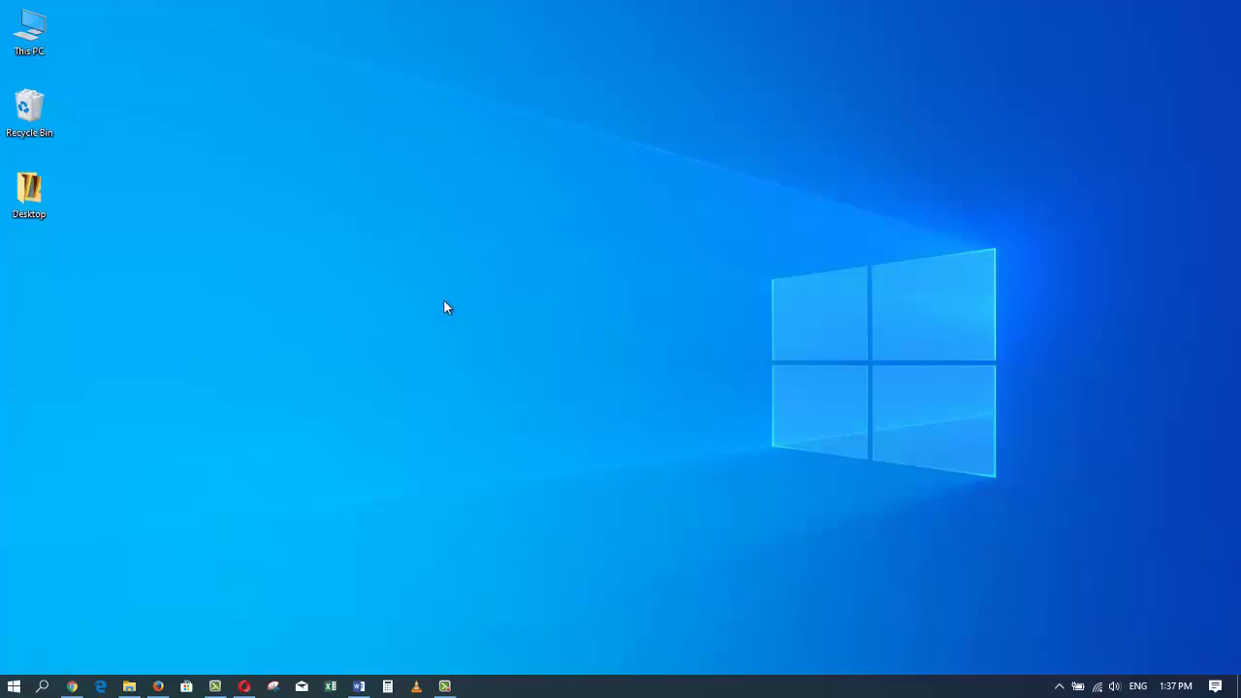
{"action": "right_click", "coordinate": [444, 307]}
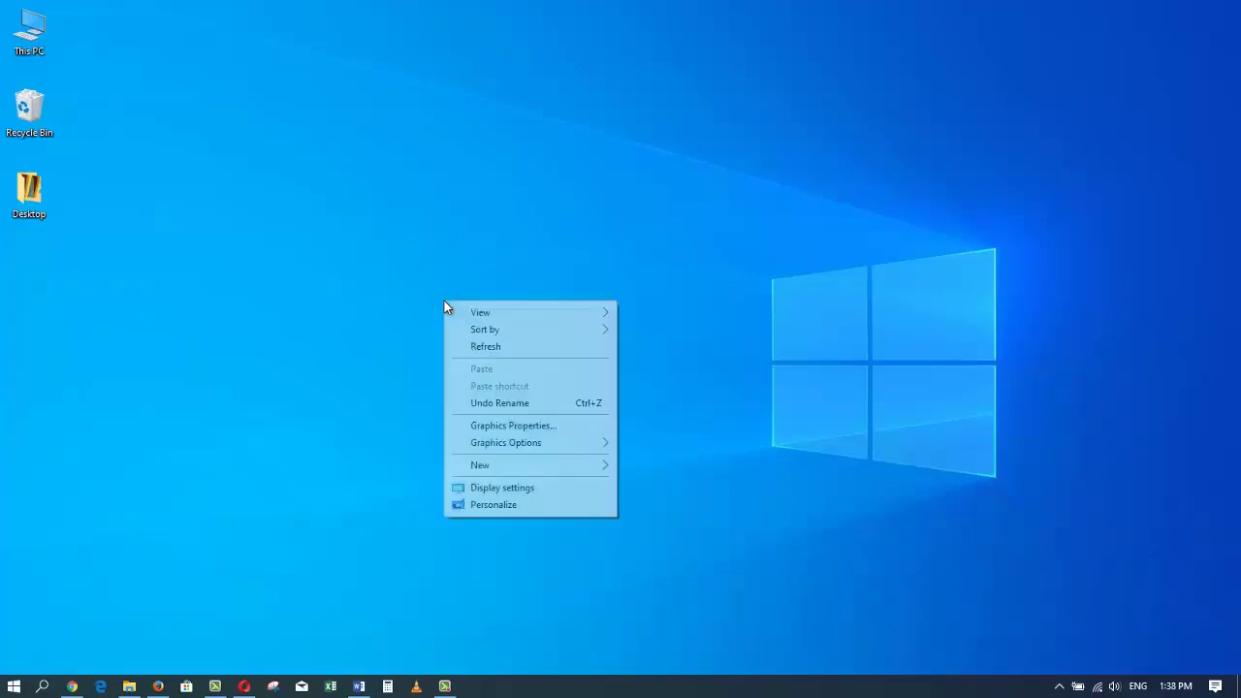
{"action": "left_click", "coordinate": [463, 345]}
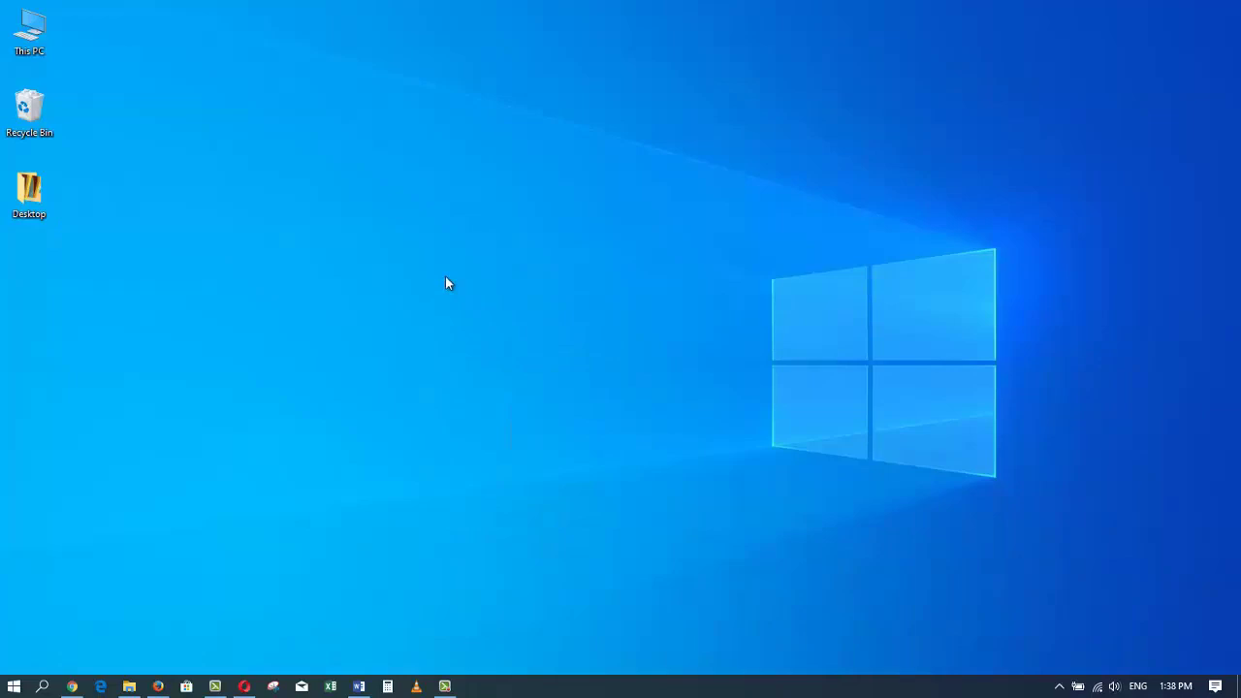
{"action": "right_click", "coordinate": [446, 277]}
{"action": "left_click", "coordinate": [482, 321]}
{"action": "left_click", "coordinate": [1058, 689]}
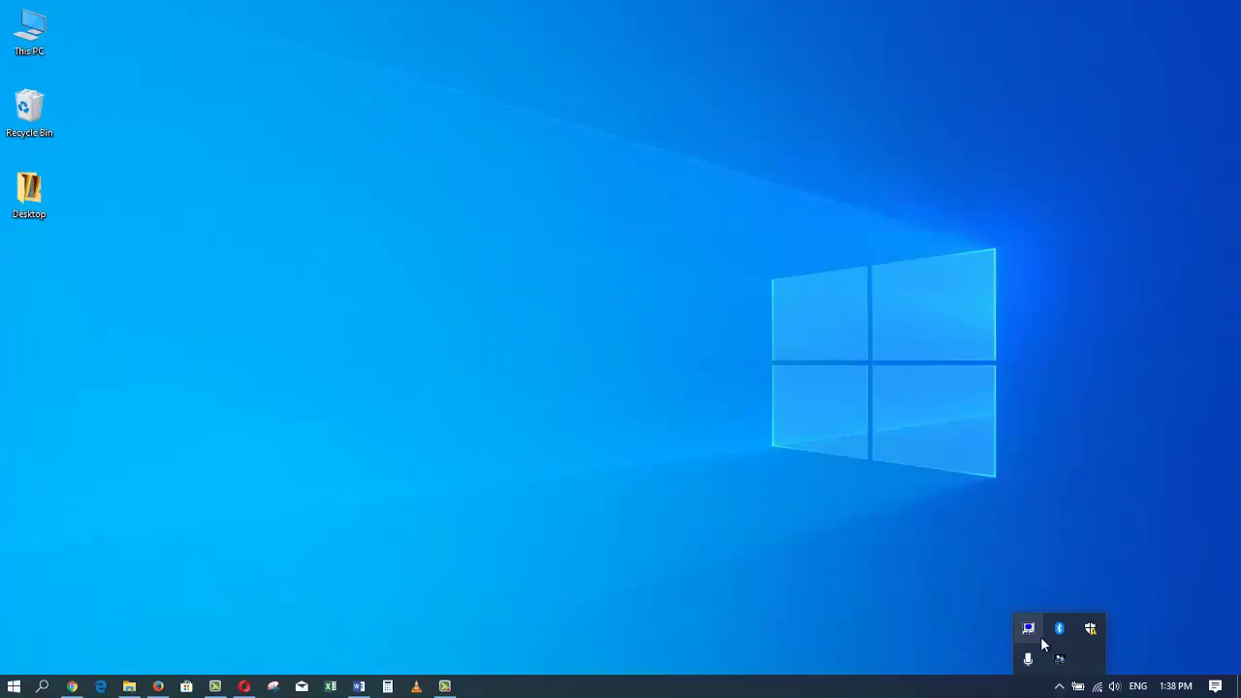
Turn on the Task View button for the Windows taskbar
{"action": "right_click", "coordinate": [977, 686]}
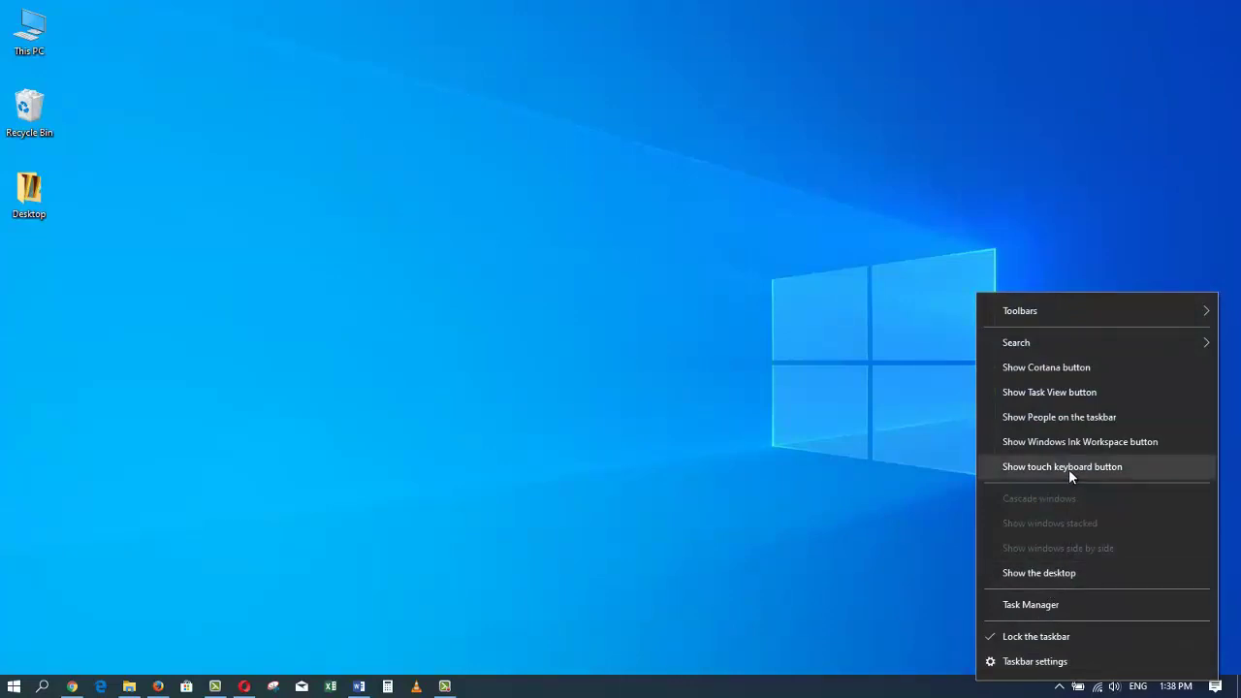
{"action": "left_click", "coordinate": [1111, 396]}
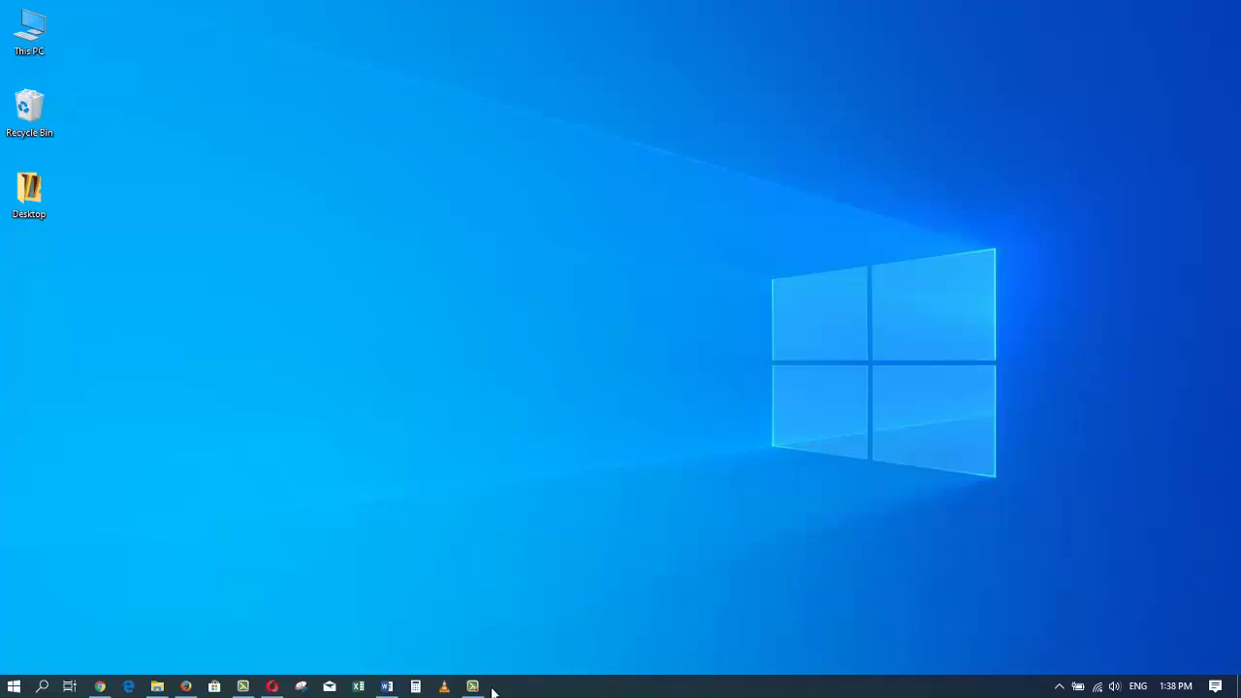
Open Excel, restore its window from full screen and shrink it to cover only the upper-left part of the desktop
{"action": "left_click", "coordinate": [358, 686]}
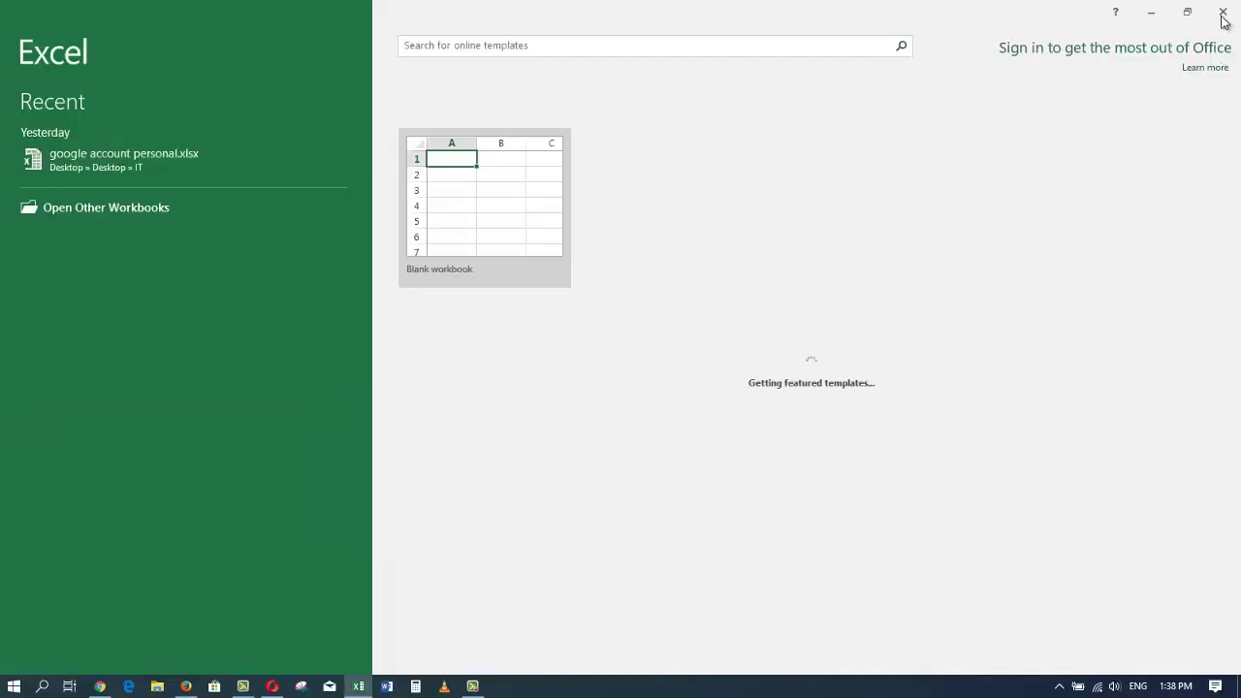
{"action": "left_click", "coordinate": [1190, 13]}
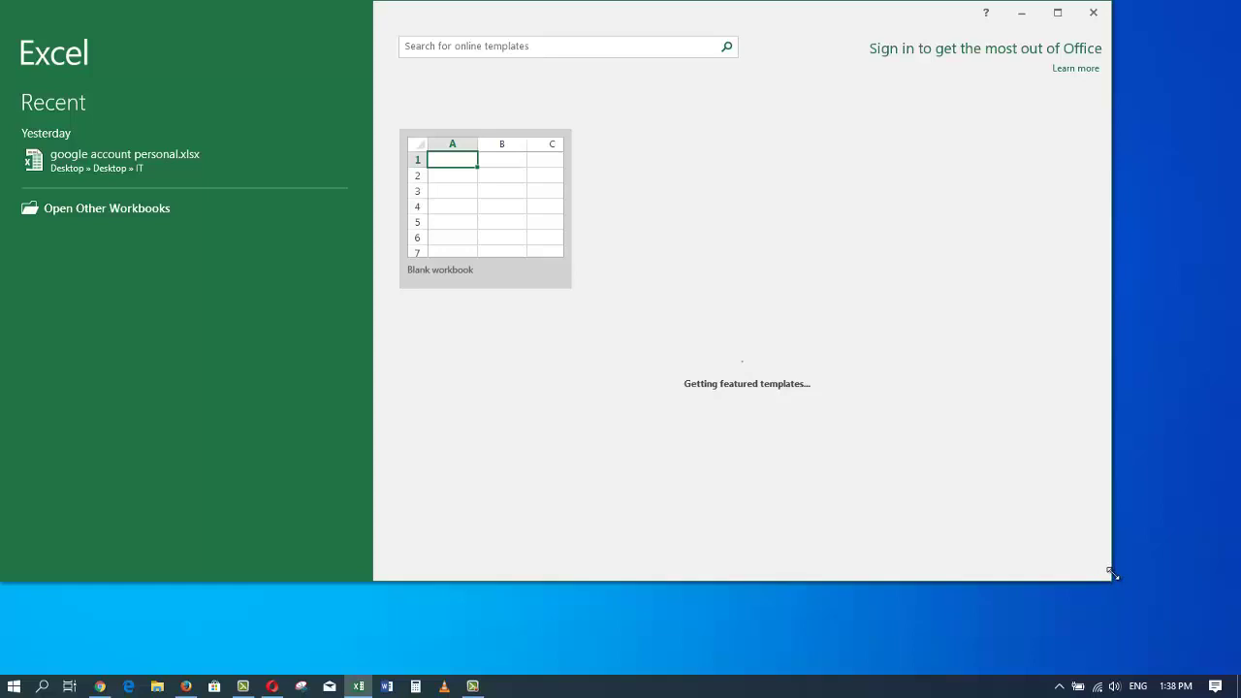
{"action": "left_click_drag", "start_coordinate": [1097, 561], "coordinate": [814, 444]}
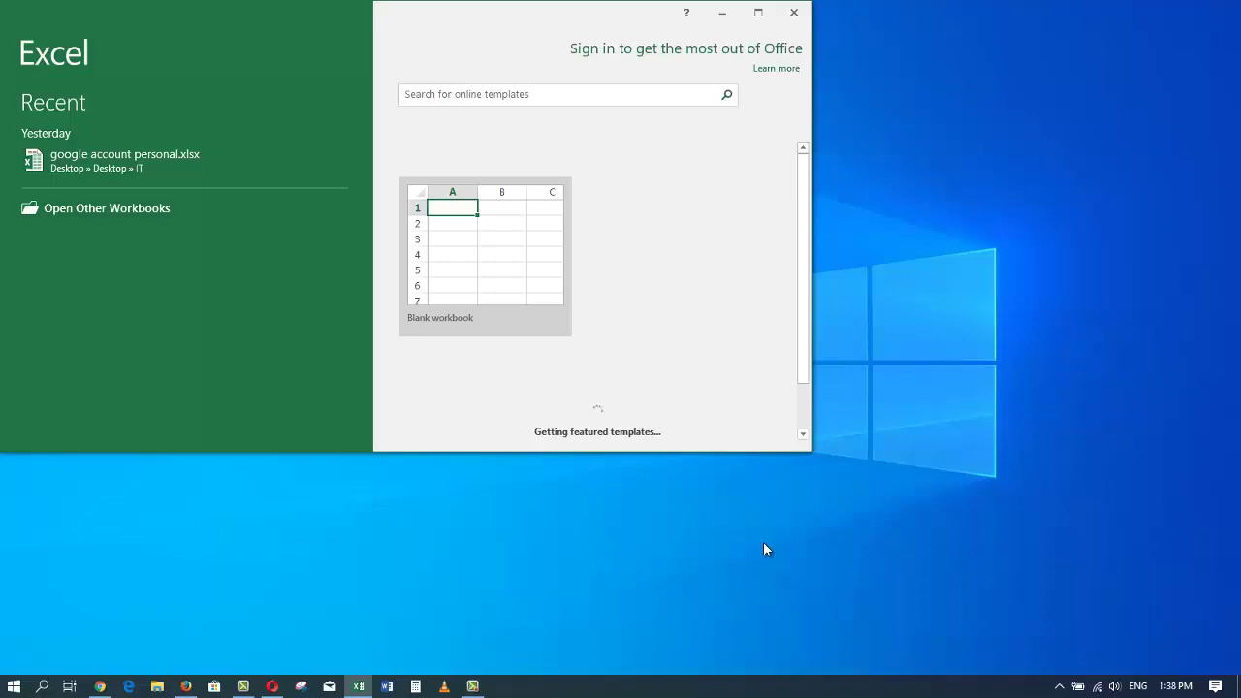
Open Word, restore its window from full screen and place it in the lower-right part of the desktop
{"action": "left_click", "coordinate": [387, 686]}
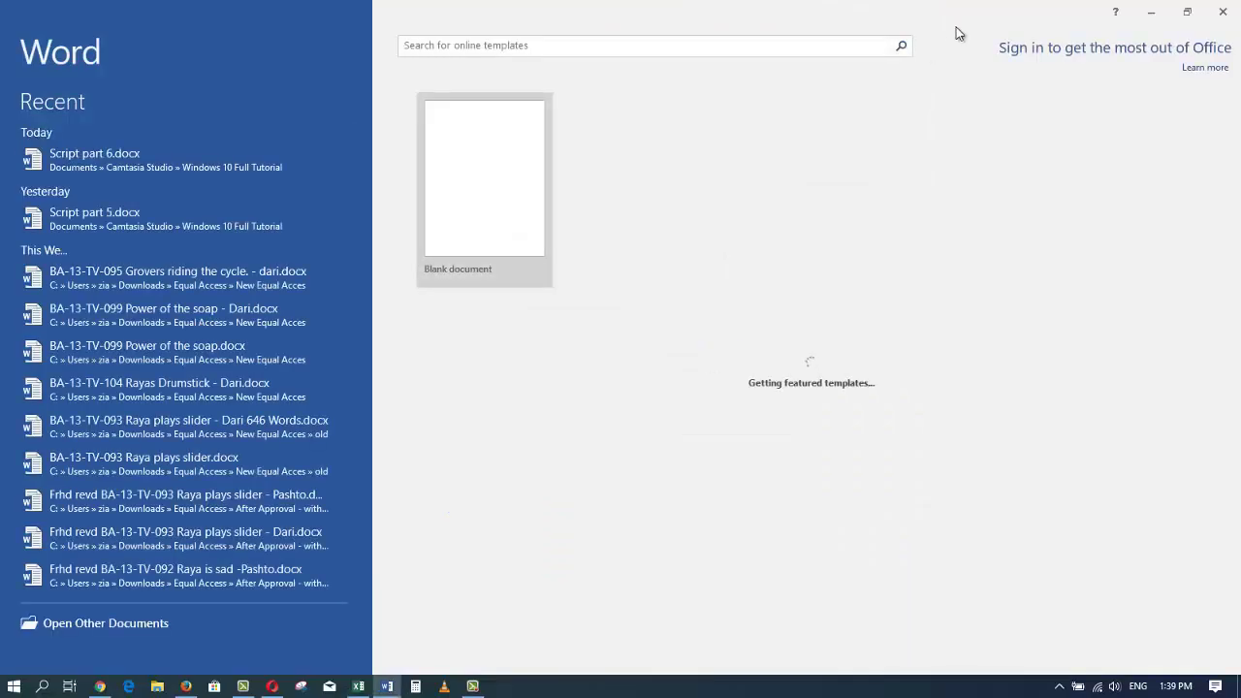
{"action": "left_click", "coordinate": [1198, 15]}
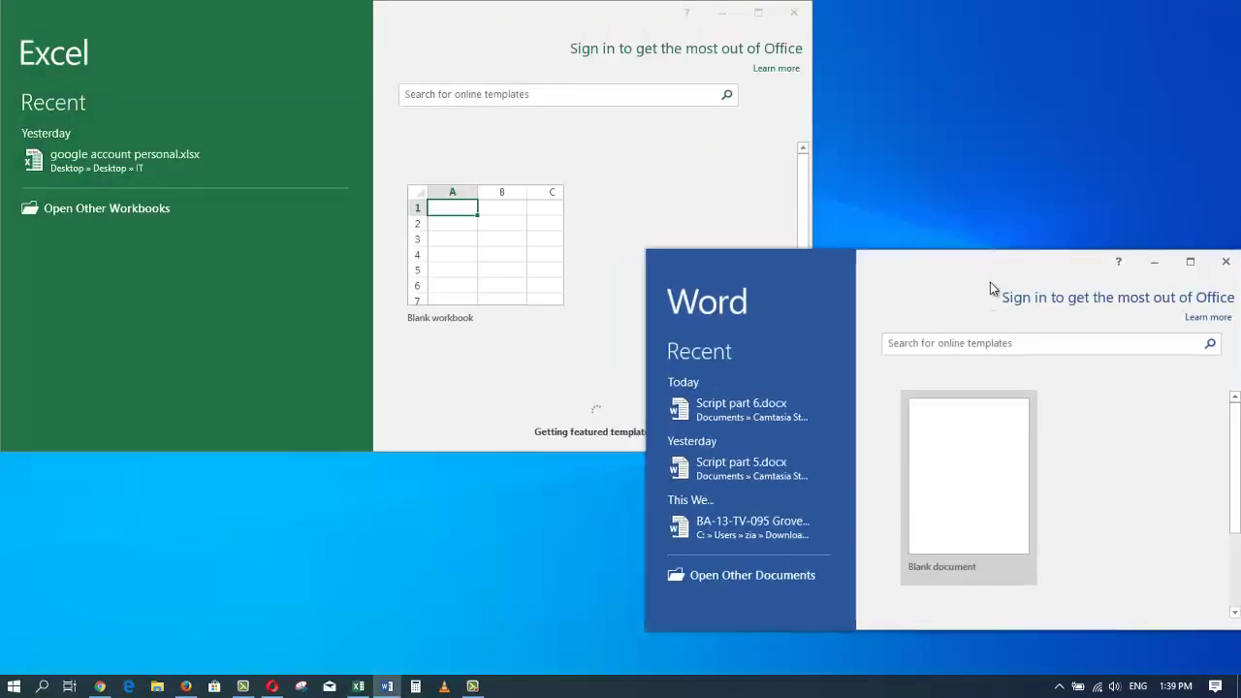
{"action": "left_click_drag", "start_coordinate": [990, 282], "coordinate": [919, 306]}
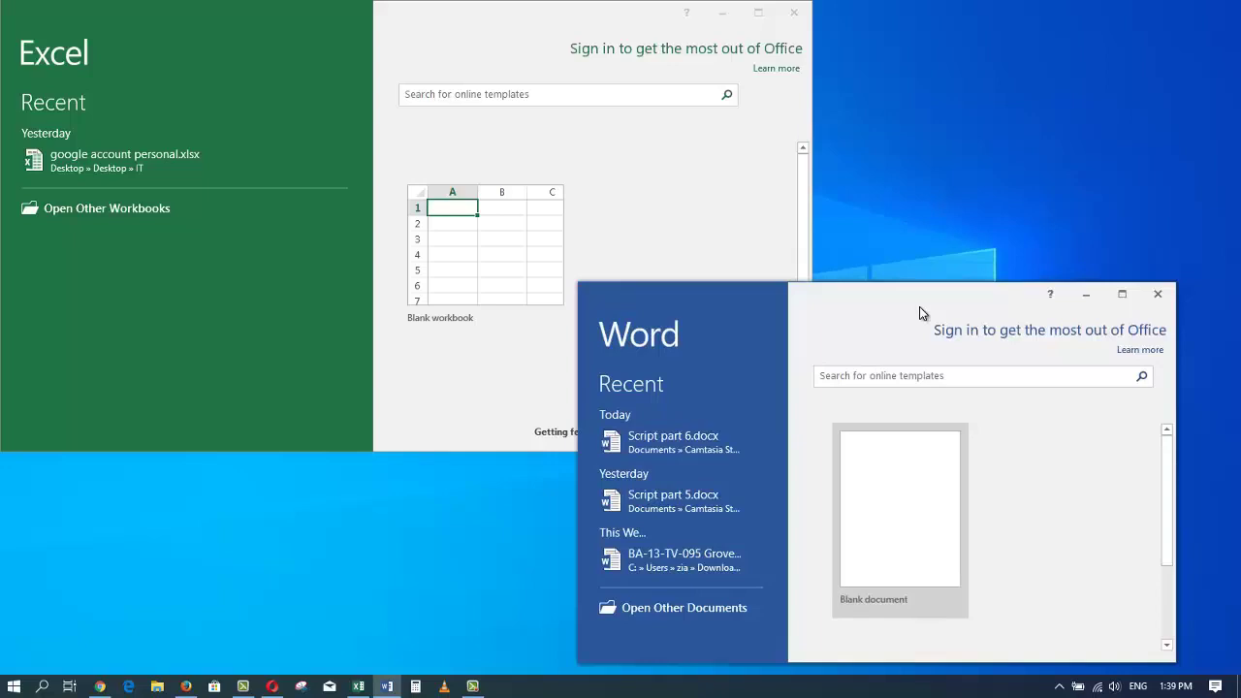
{"action": "left_click_drag", "start_coordinate": [919, 307], "coordinate": [964, 269]}
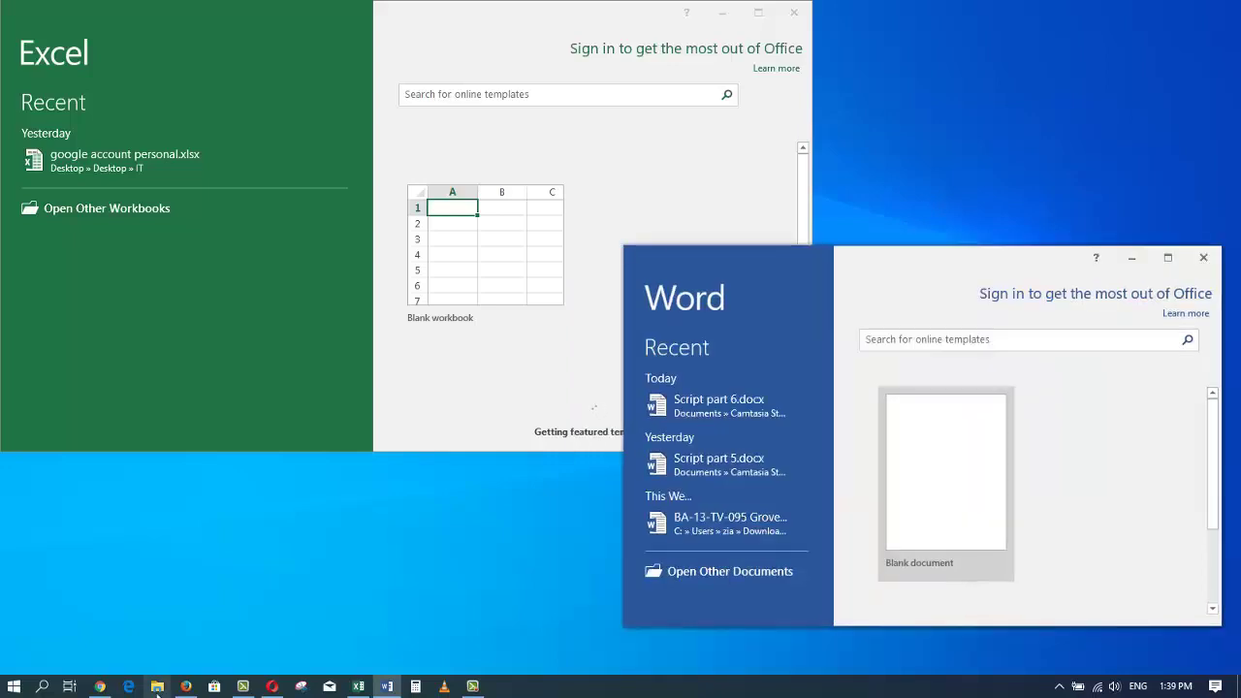
Open File Explorer, restore its window from full screen, then place it below Excel and narrow it to clear the Word window
{"action": "left_click", "coordinate": [157, 686]}
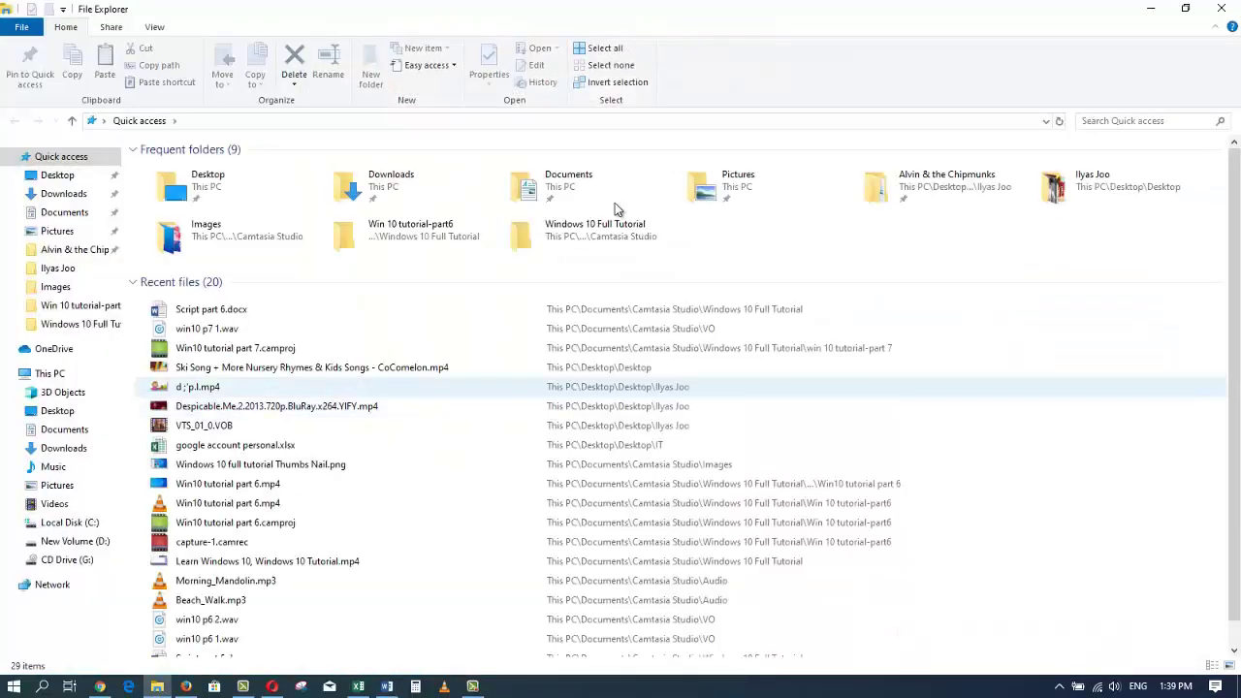
{"action": "left_click", "coordinate": [1185, 8]}
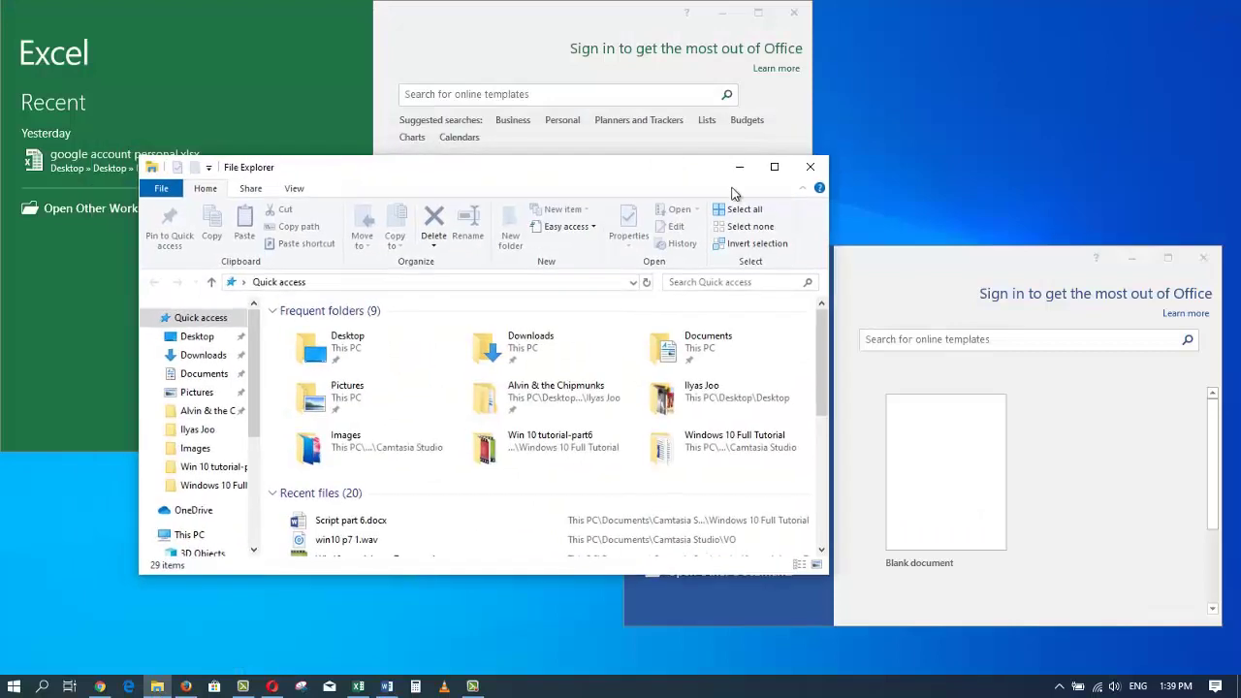
{"action": "left_click_drag", "start_coordinate": [606, 179], "coordinate": [460, 224]}
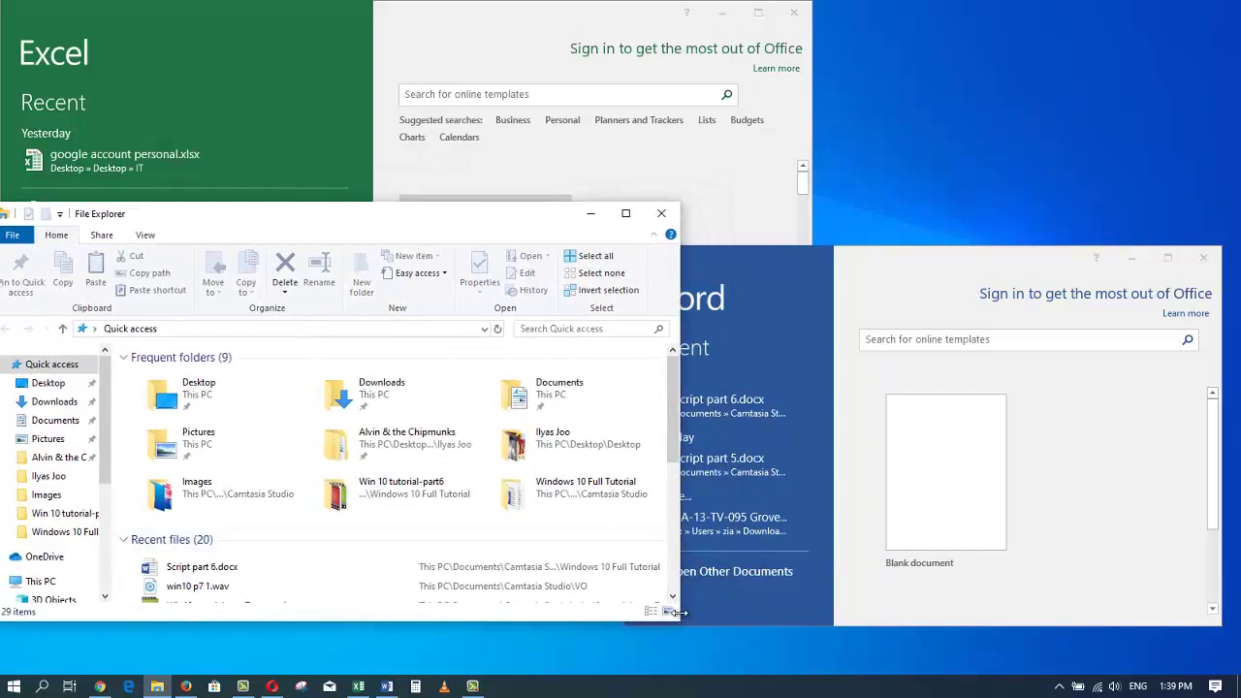
{"action": "left_click_drag", "start_coordinate": [676, 617], "coordinate": [560, 659]}
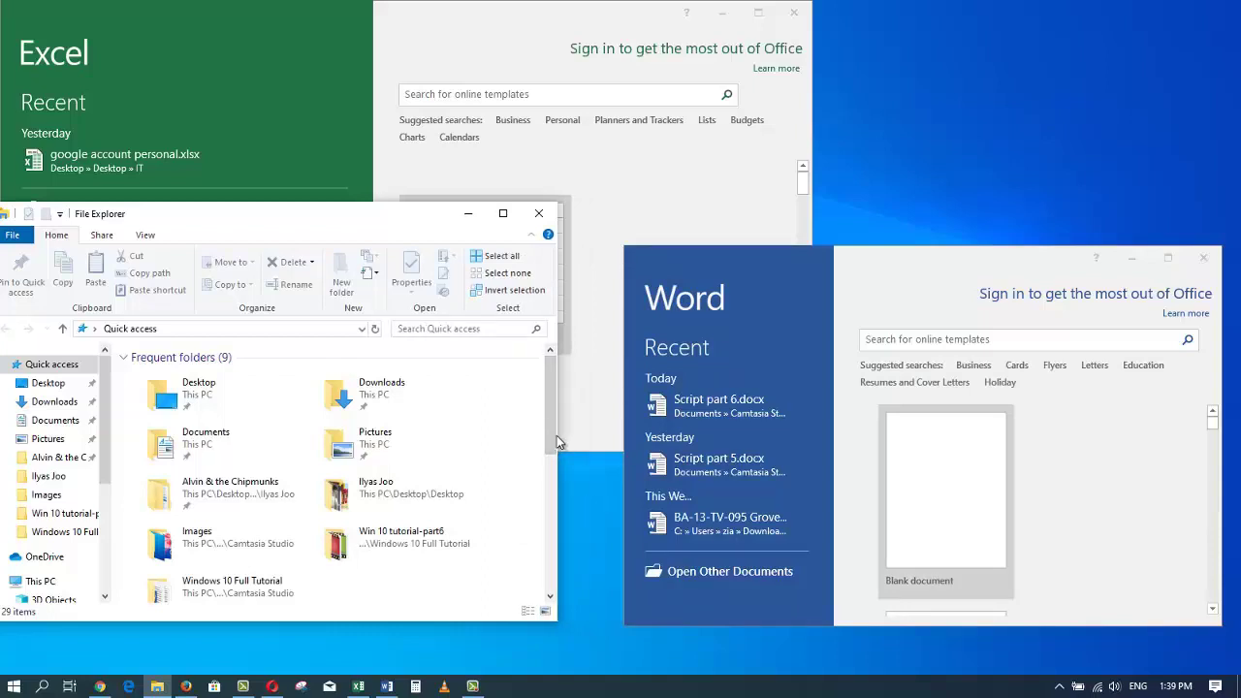
Launch PowerPoint 2016, restore its window from full screen, and make it narrower and overlapping the other open windows
{"action": "left_click", "coordinate": [42, 686]}
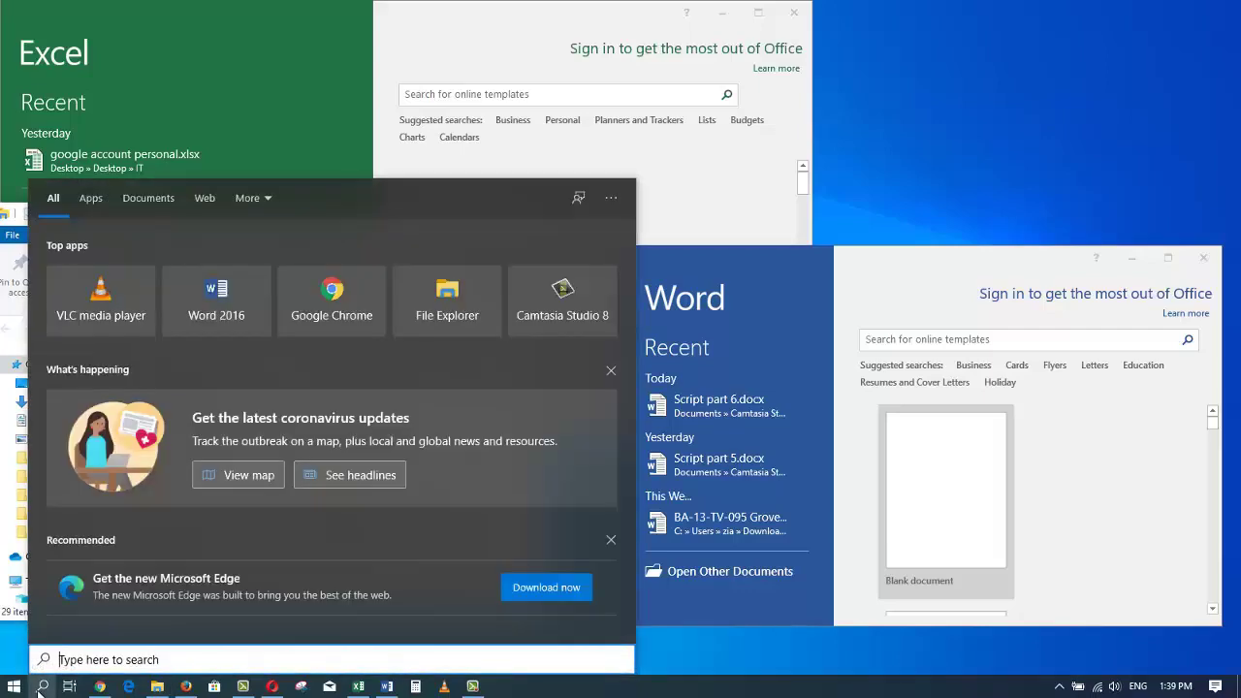
{"action": "left_click", "coordinate": [14, 686]}
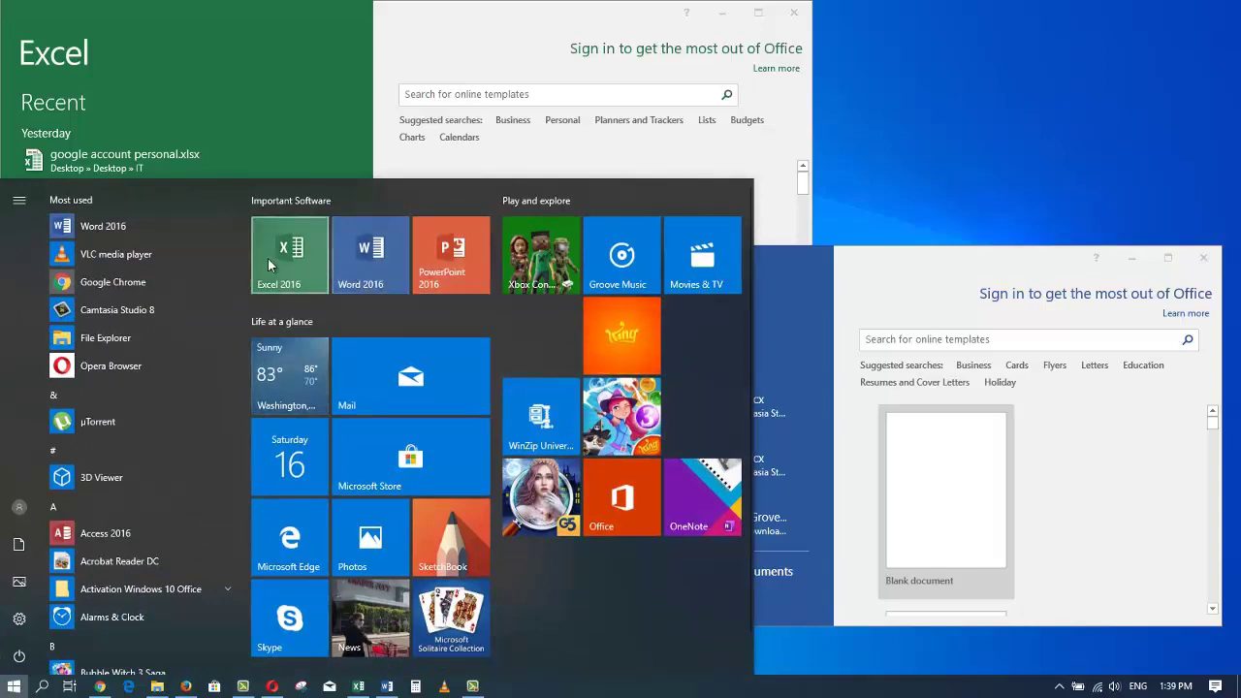
{"action": "left_click", "coordinate": [457, 275]}
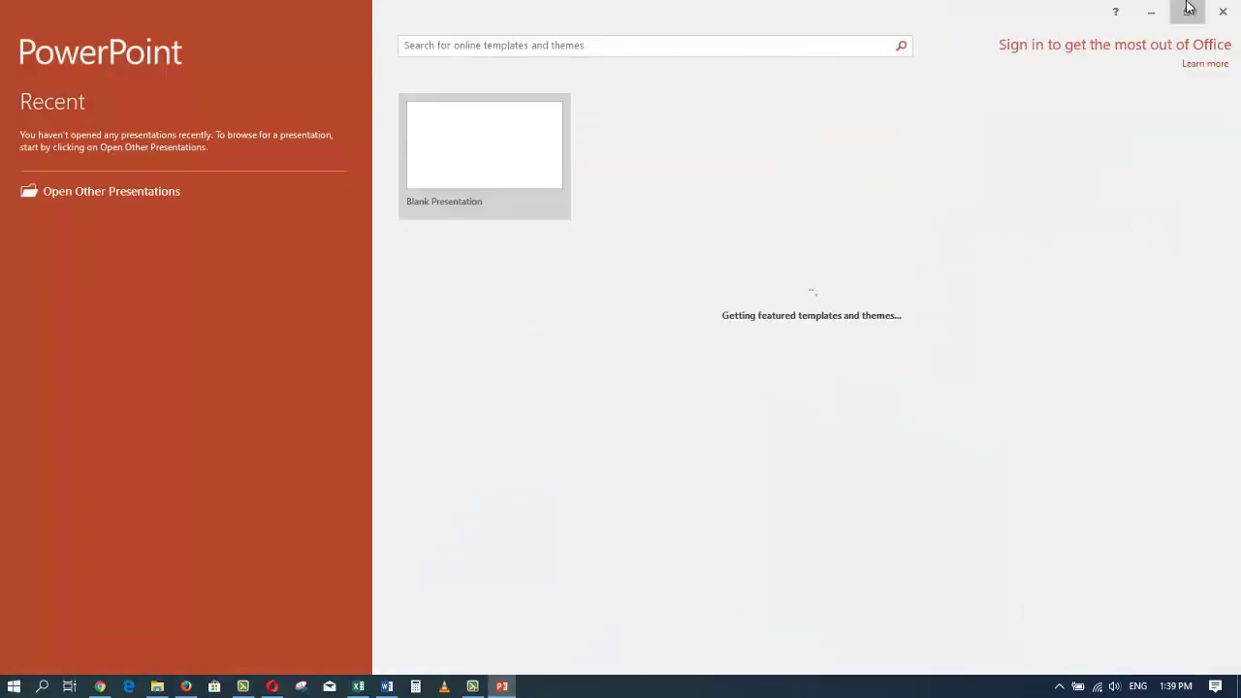
{"action": "left_click", "coordinate": [1187, 11]}
{"action": "left_click_drag", "start_coordinate": [759, 186], "coordinate": [747, 117]}
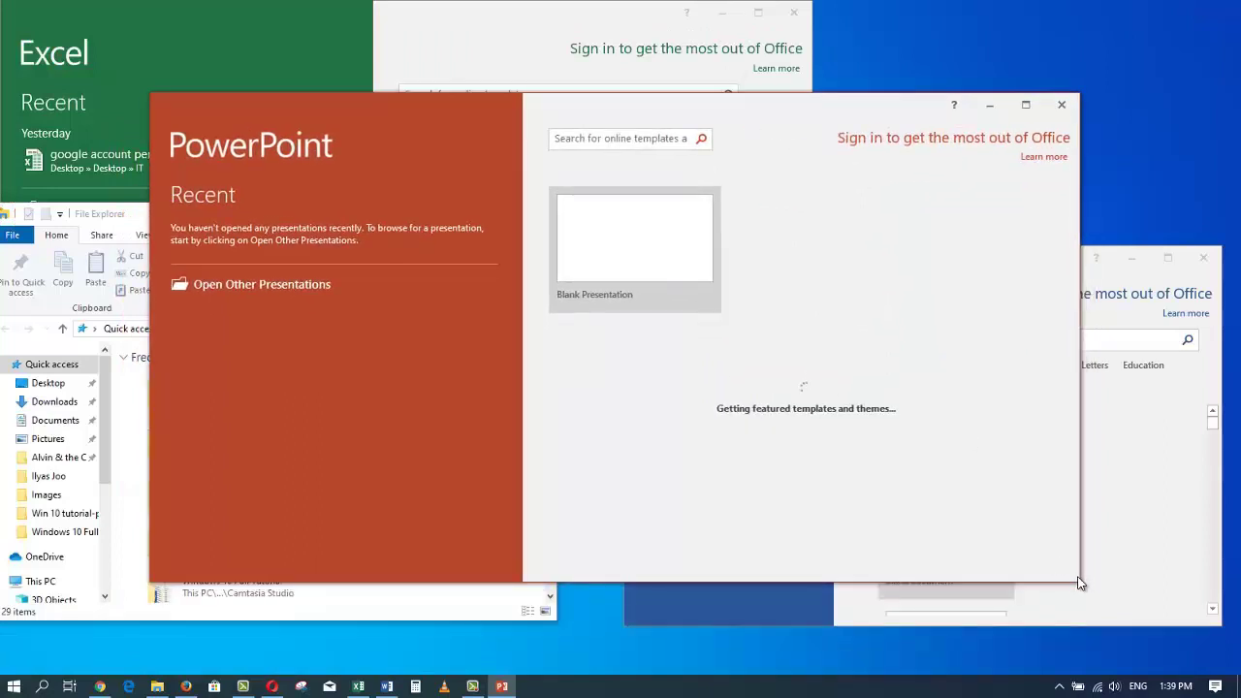
{"action": "left_click_drag", "start_coordinate": [1075, 573], "coordinate": [840, 582]}
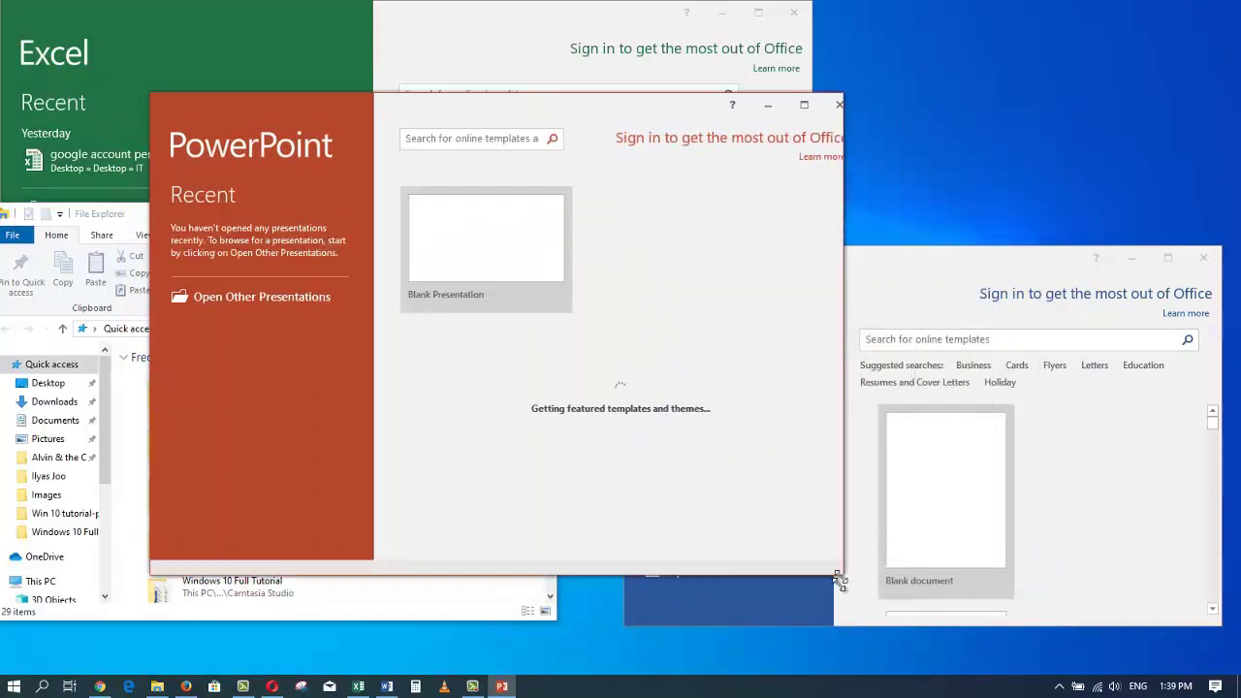
{"action": "left_click_drag", "start_coordinate": [588, 133], "coordinate": [556, 108]}
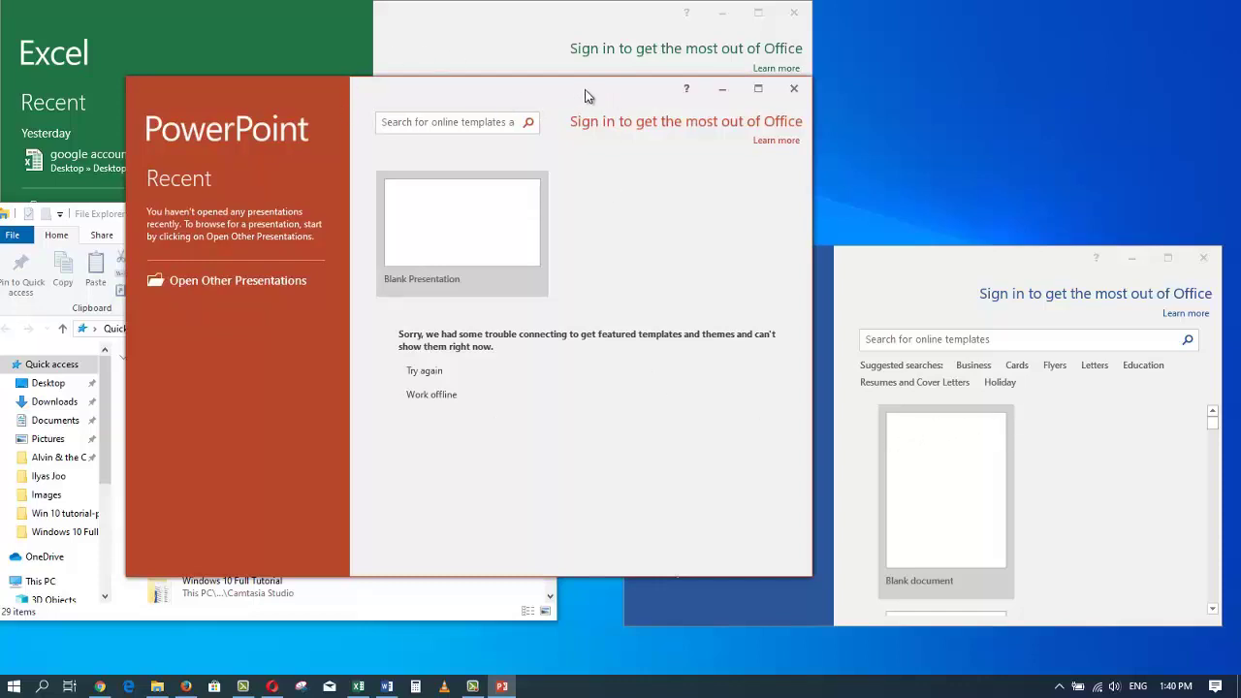
Minimize the PowerPoint, File Explorer, Excel and Word windows to reveal the empty desktop
{"action": "left_click", "coordinate": [718, 95]}
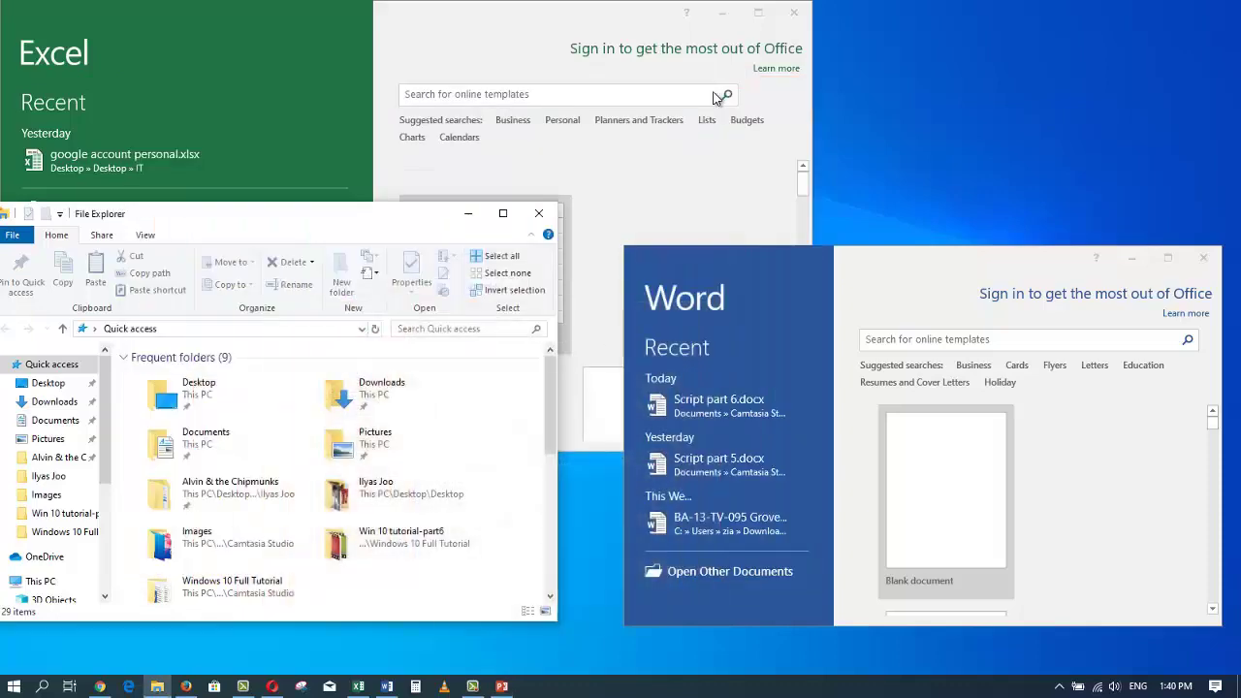
{"action": "left_click", "coordinate": [471, 215]}
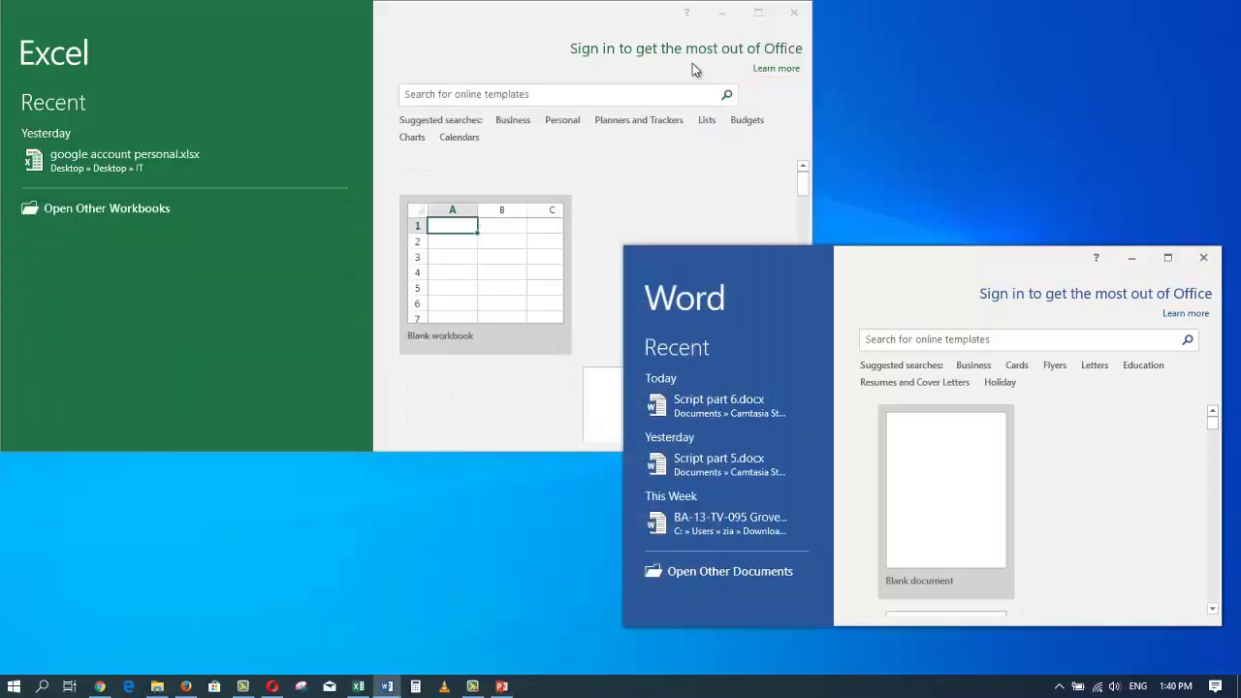
{"action": "left_click", "coordinate": [722, 14]}
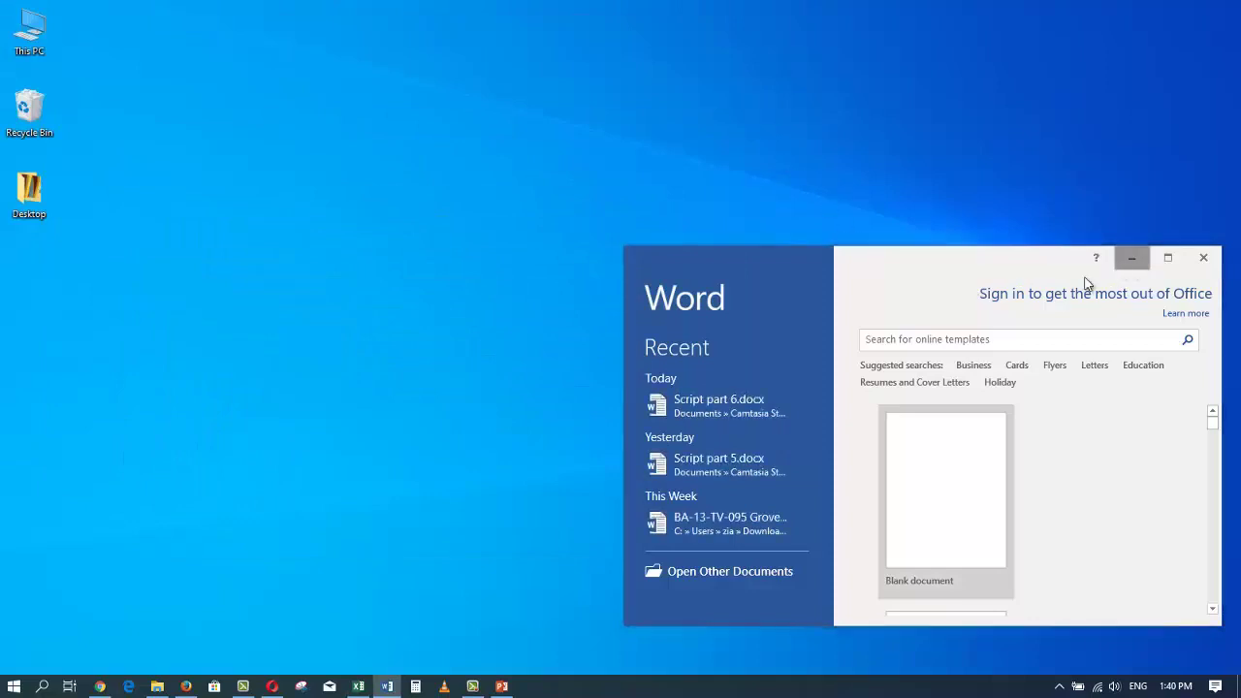
{"action": "left_click", "coordinate": [1130, 260]}
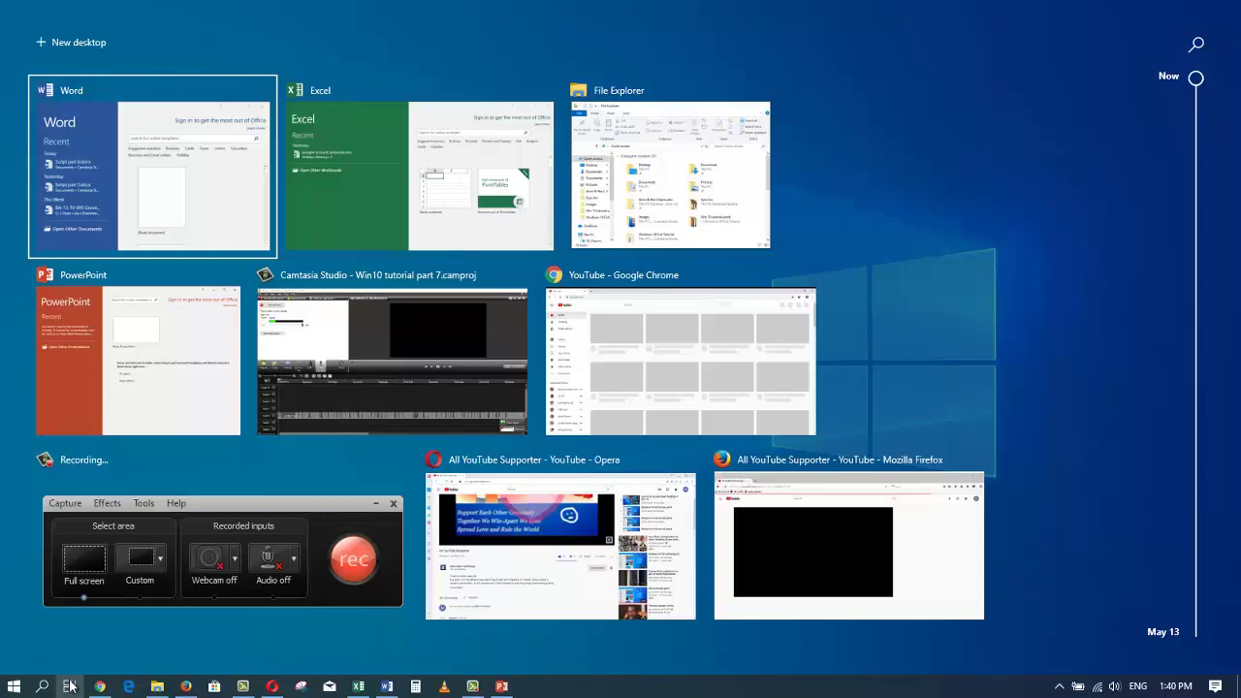
Show the overview of all open windows in Task View and return to the desktop
{"action": "left_click", "coordinate": [70, 686]}
{"action": "left_click", "coordinate": [69, 685]}
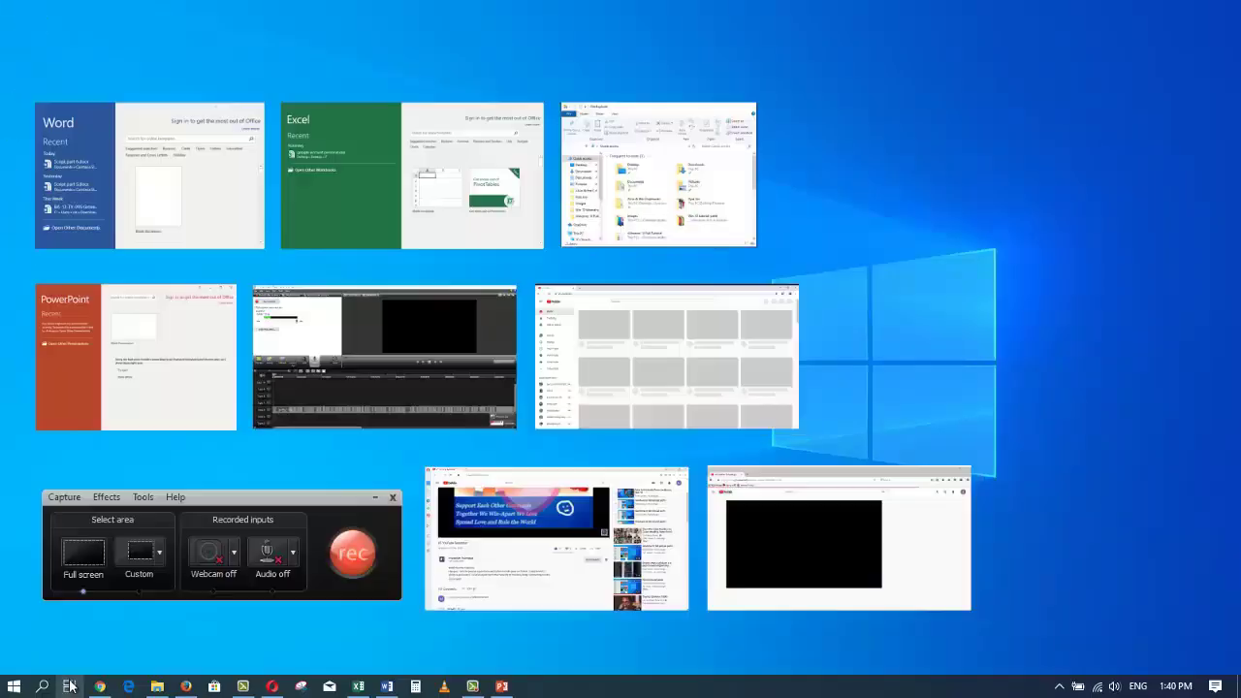
{"action": "left_click", "coordinate": [70, 685]}
{"action": "left_click", "coordinate": [70, 686]}
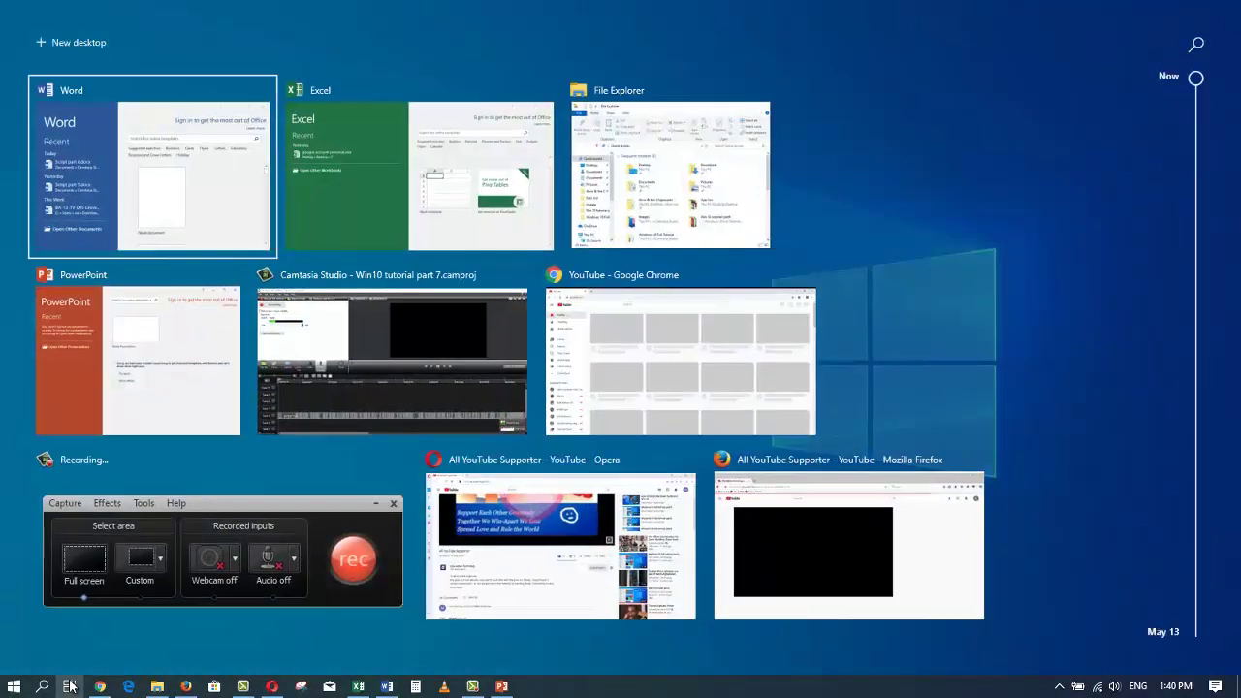
{"action": "left_click", "coordinate": [70, 686]}
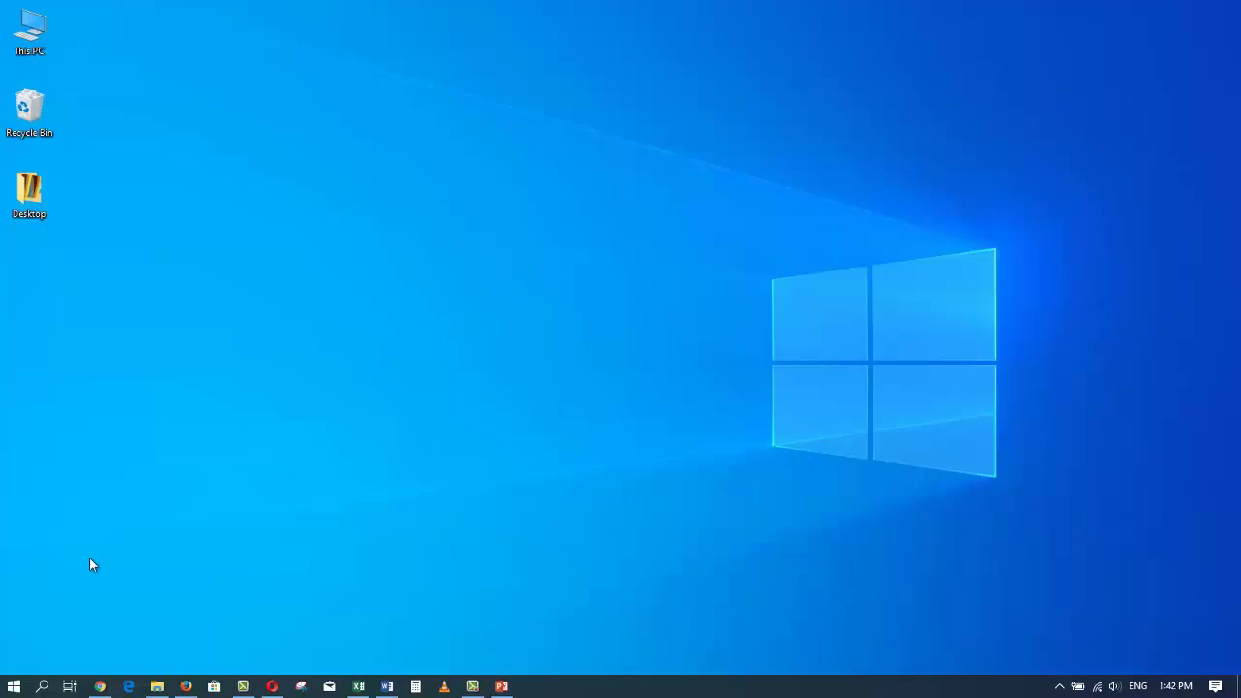
Add two new virtual desktops in Task View and switch to Desktop 2
{"action": "left_click", "coordinate": [66, 685]}
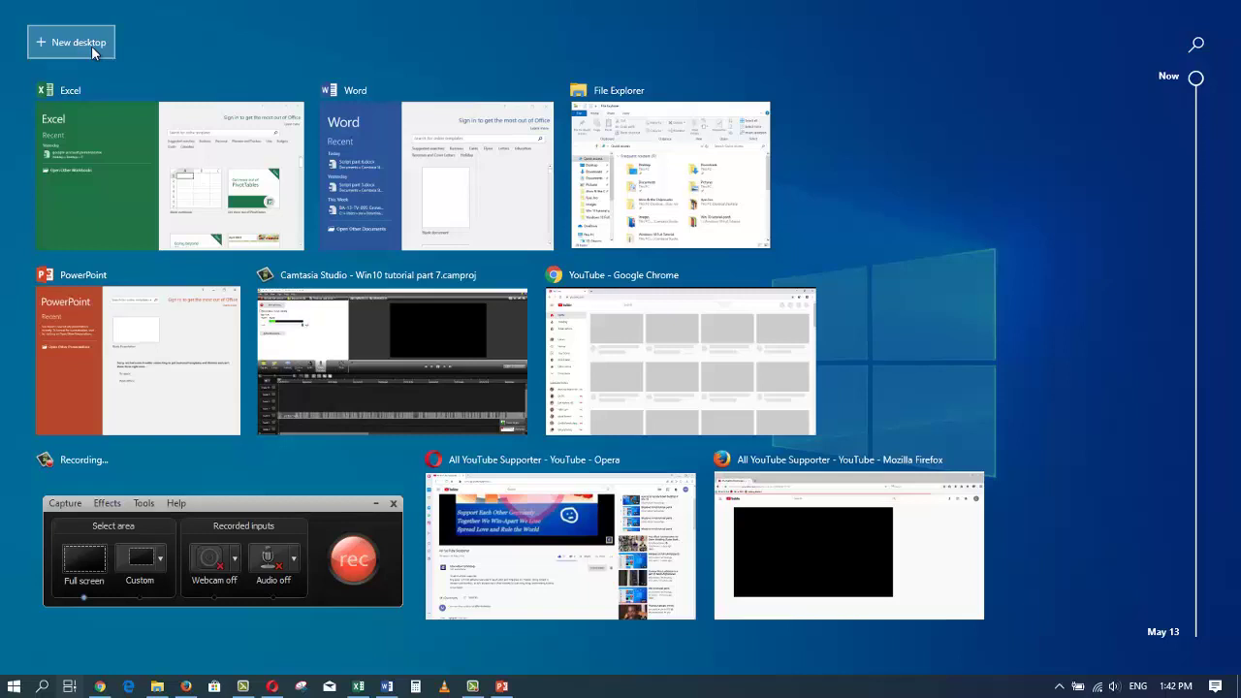
{"action": "left_click", "coordinate": [91, 46]}
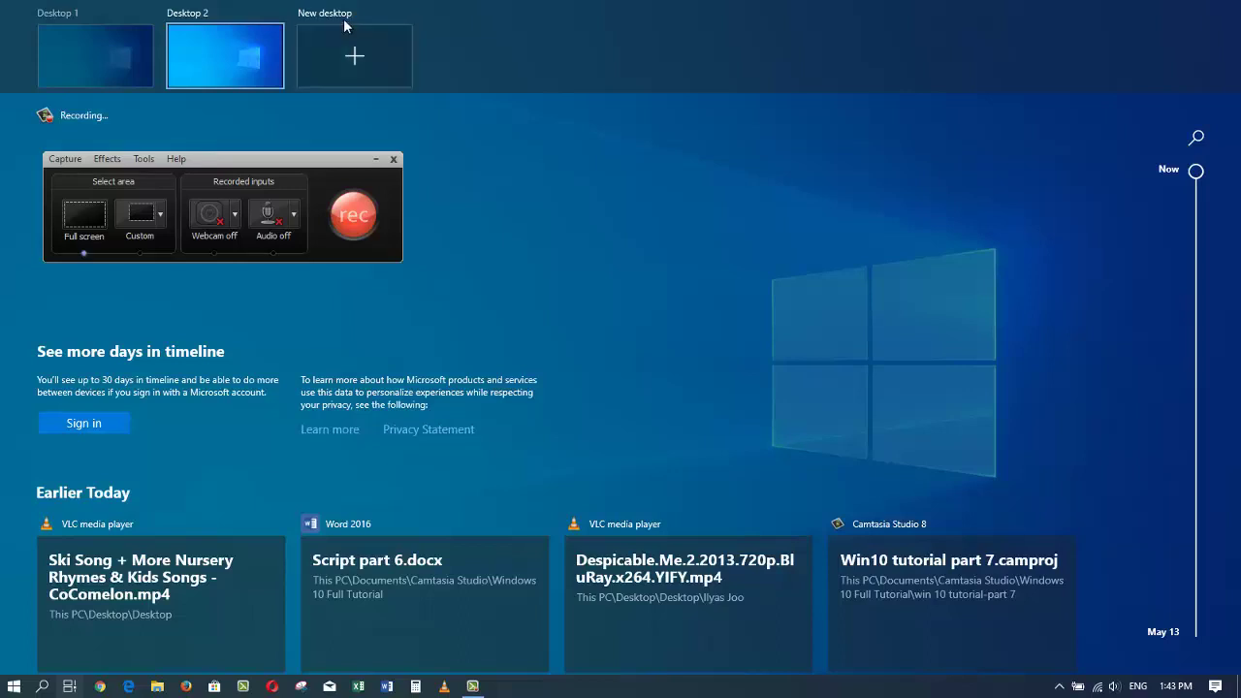
{"action": "left_click", "coordinate": [351, 48]}
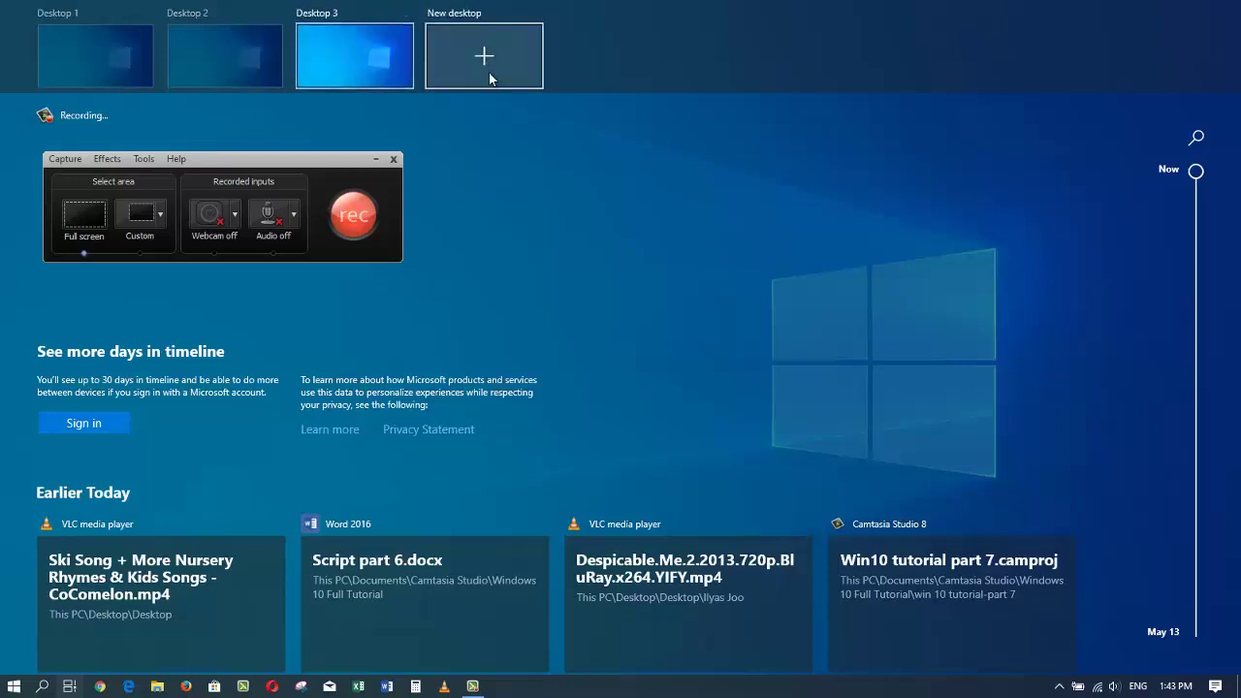
{"action": "left_click", "coordinate": [264, 56]}
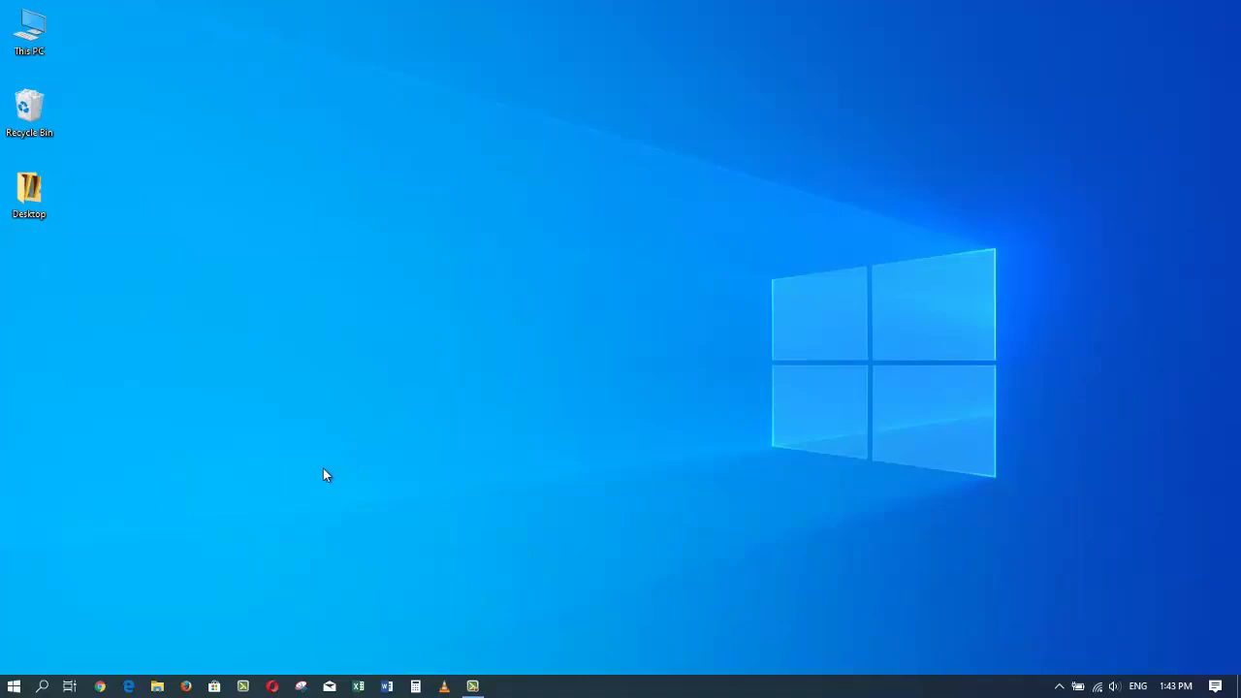
Switch to Desktop 1 and restore the minimized Excel and Word windows
{"action": "left_click", "coordinate": [70, 686]}
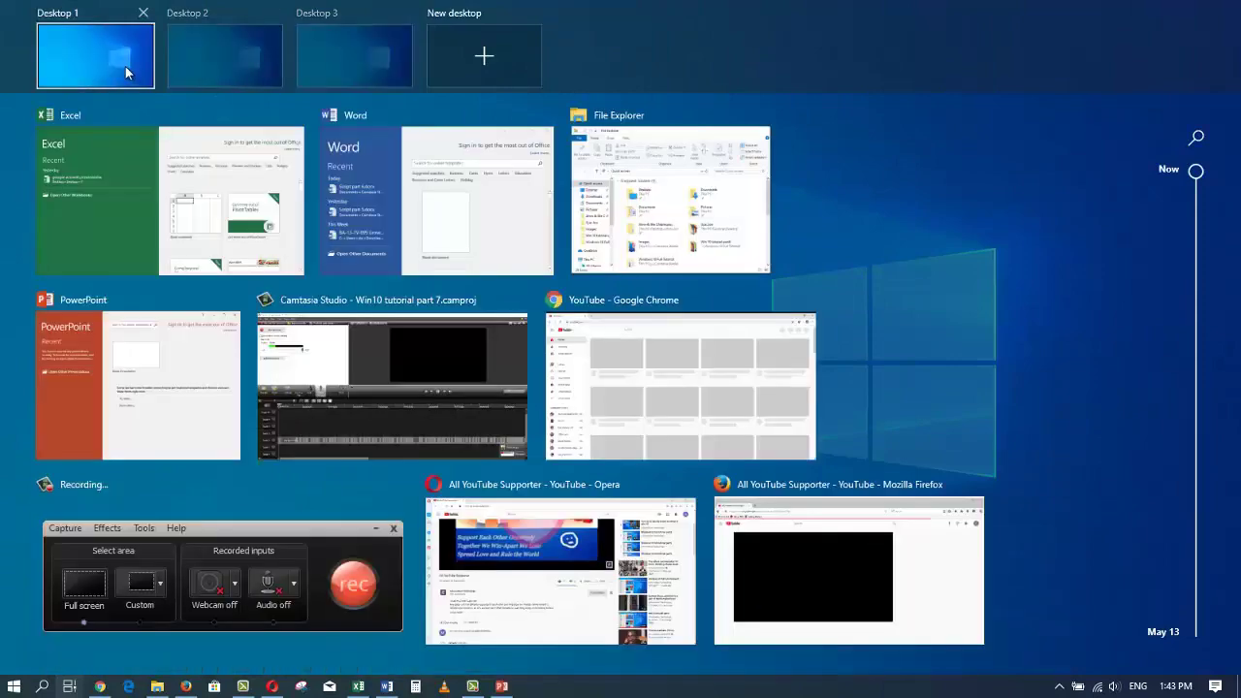
{"action": "left_click", "coordinate": [123, 63]}
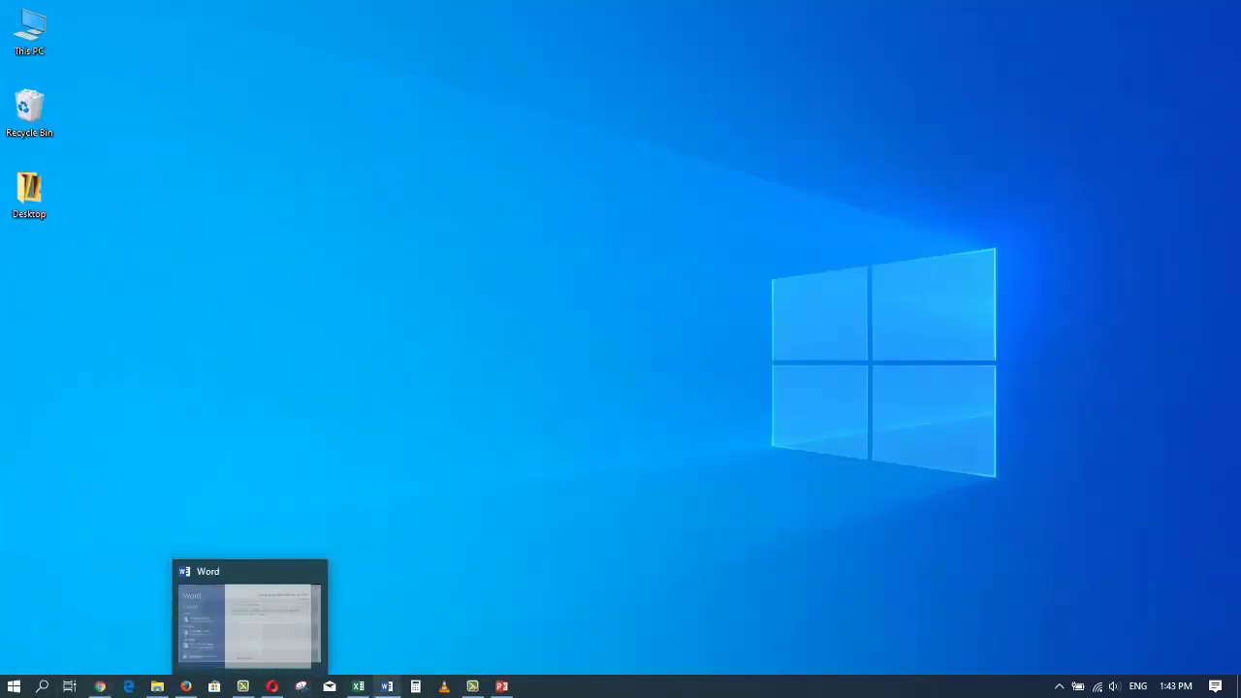
{"action": "left_click", "coordinate": [357, 686]}
{"action": "left_click", "coordinate": [387, 686]}
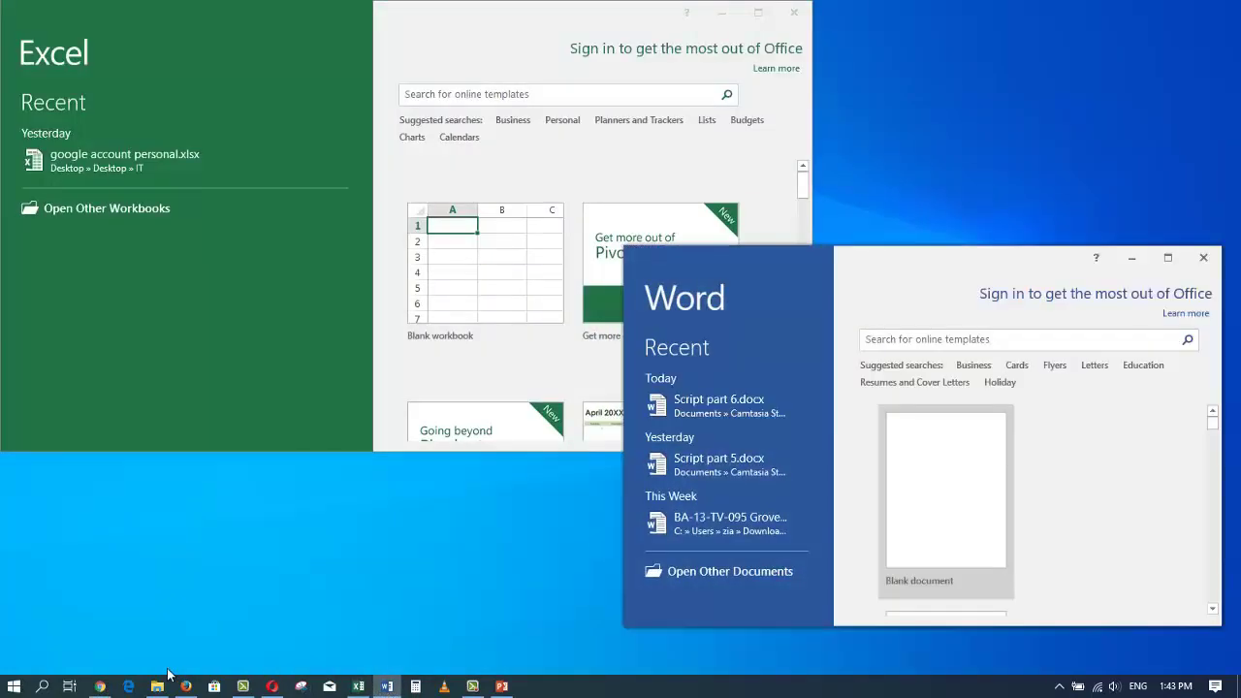
Switch from Desktop 1 to the empty Desktop 2 in Task View
{"action": "left_click", "coordinate": [74, 686]}
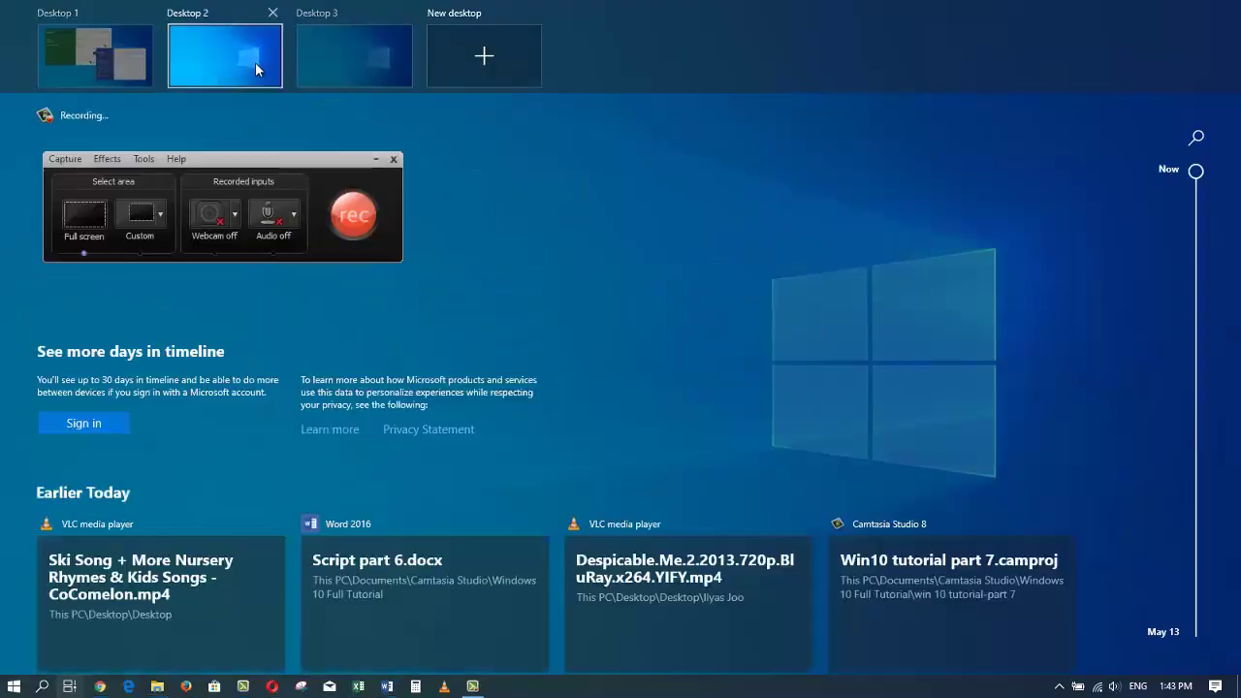
{"action": "left_click", "coordinate": [256, 68]}
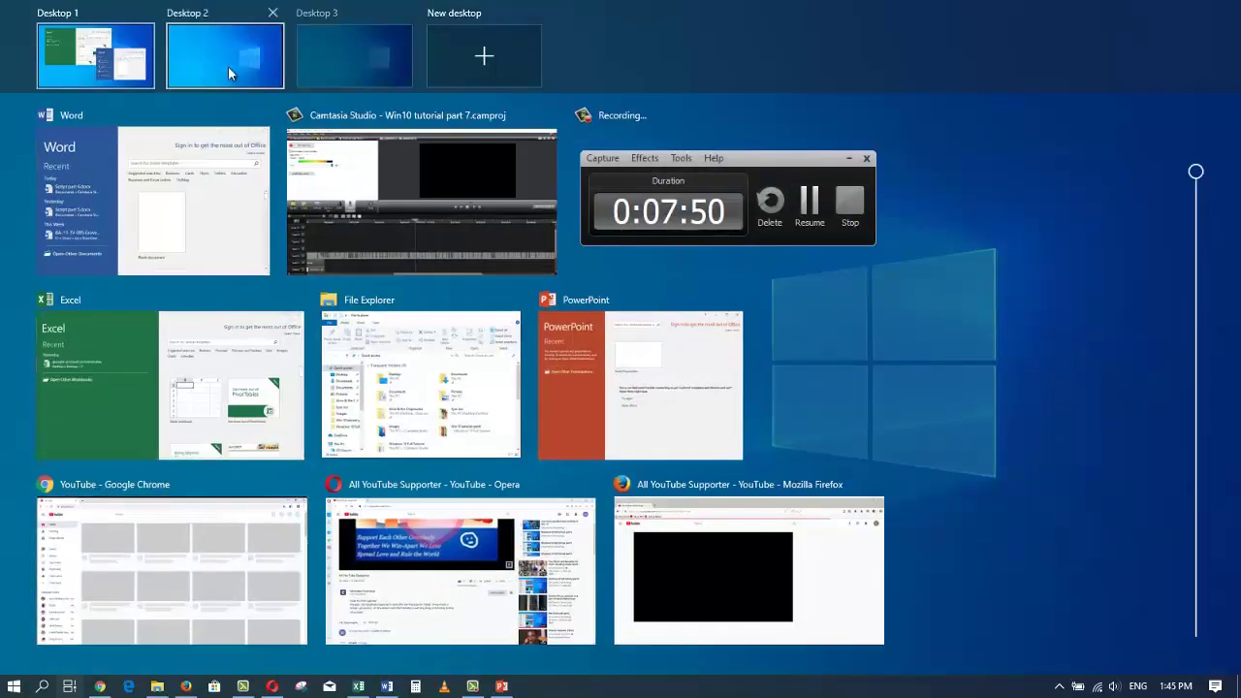
{"action": "left_click", "coordinate": [229, 68]}
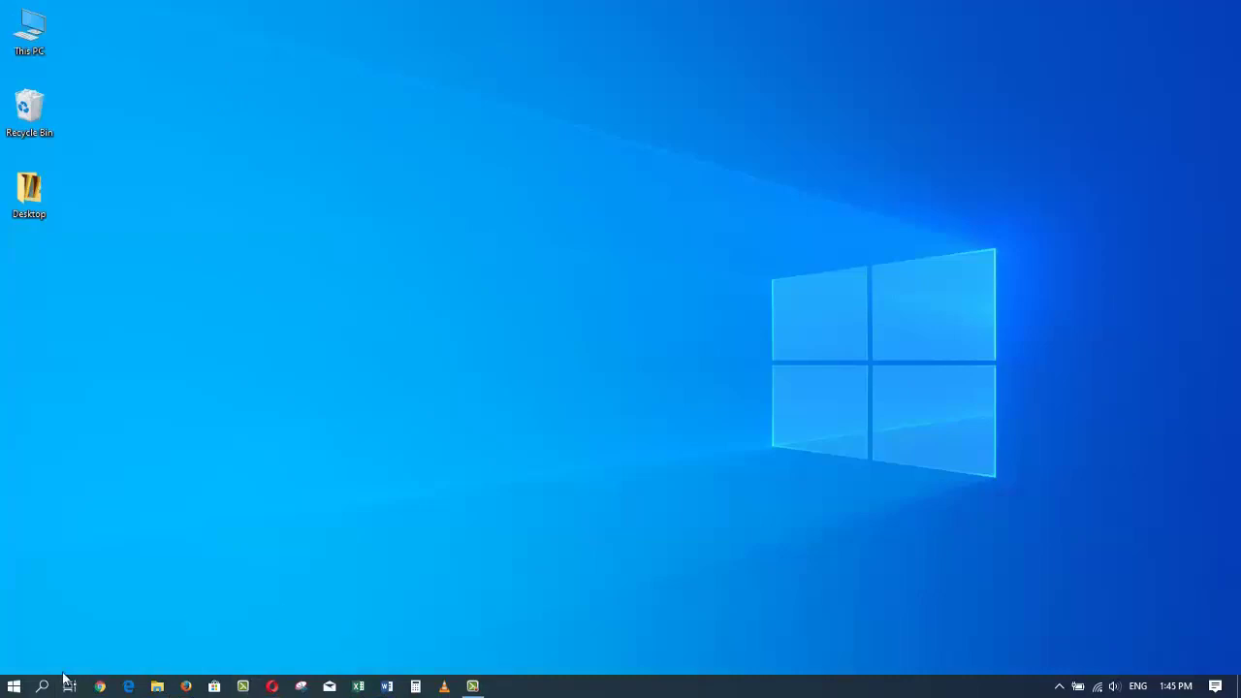
Launch the Calendar app on Desktop 2 and make its window taller and slightly narrower
{"action": "left_click", "coordinate": [16, 687]}
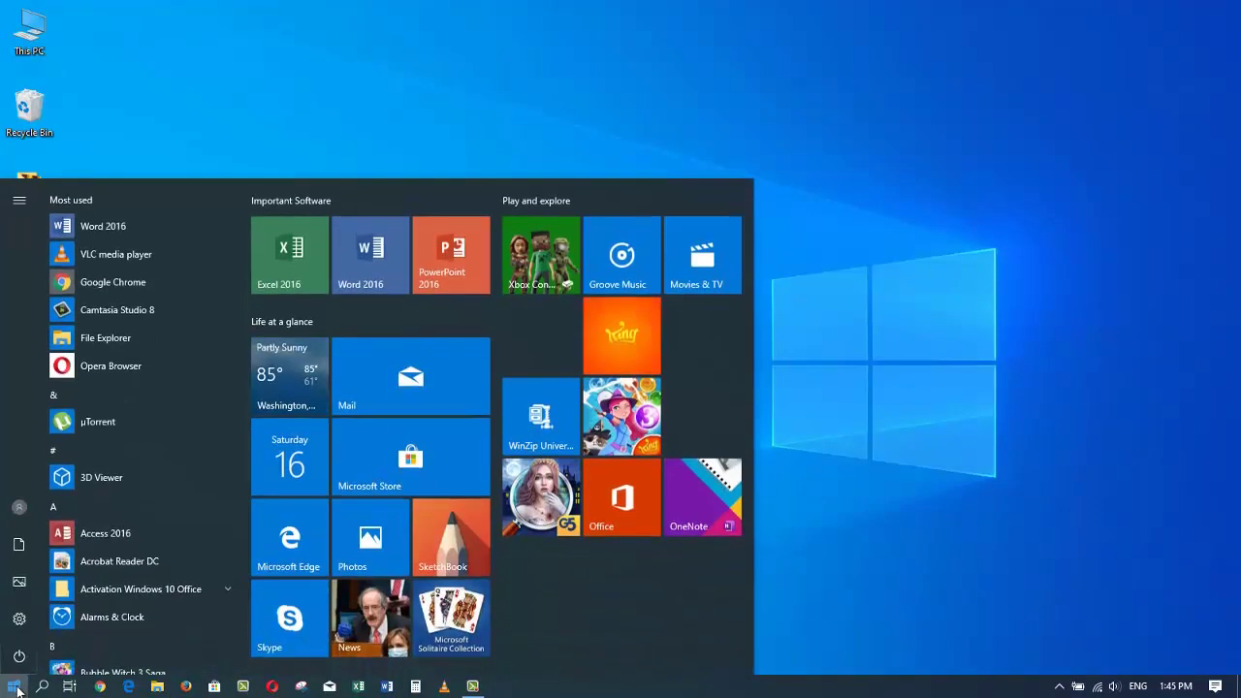
{"action": "left_click", "coordinate": [283, 454]}
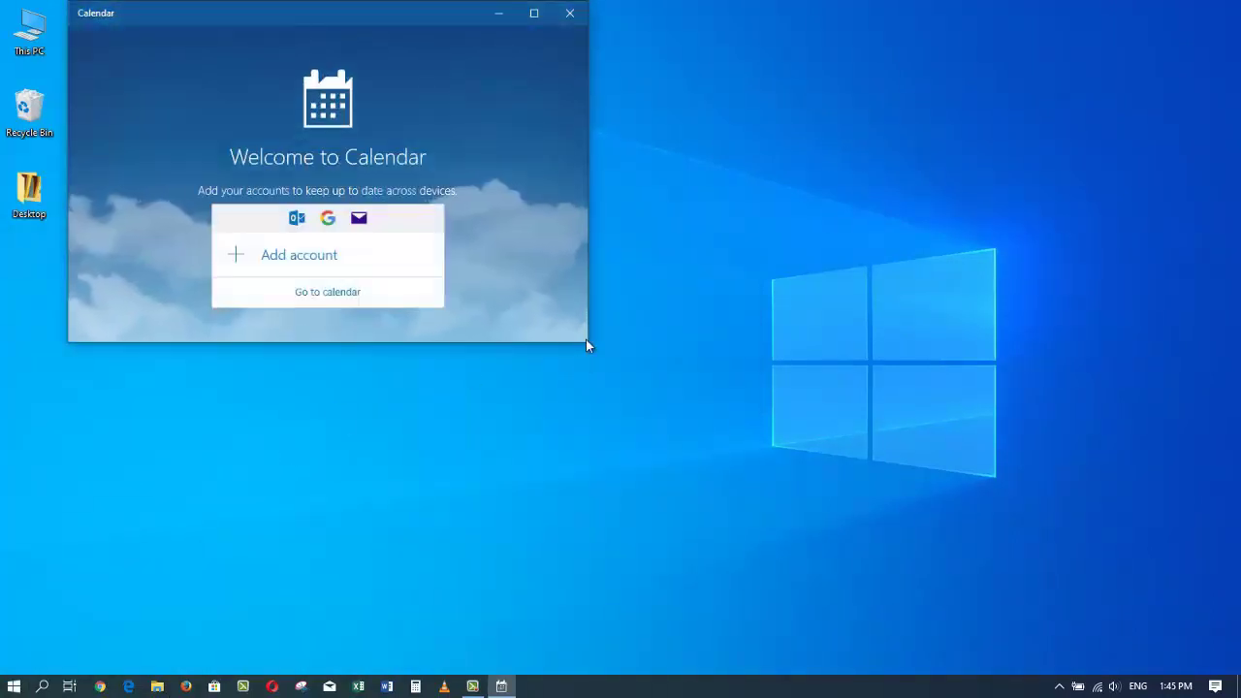
{"action": "left_click_drag", "start_coordinate": [587, 344], "coordinate": [576, 466]}
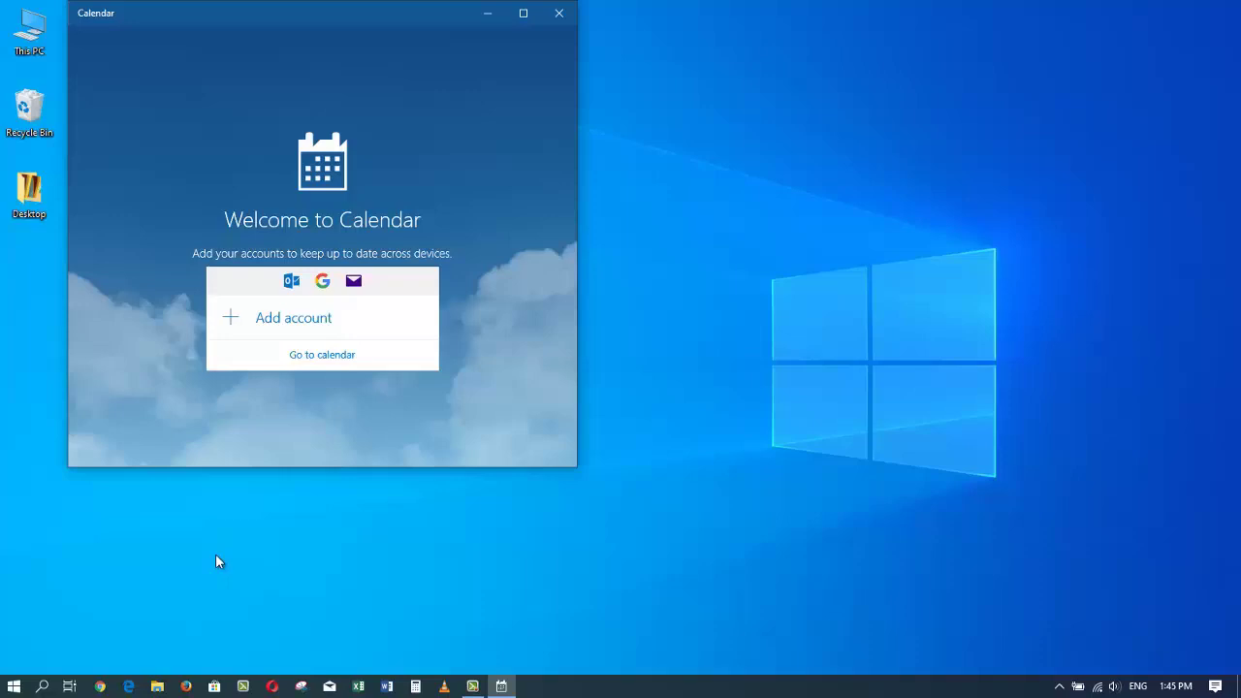
Launch the Weather app on Desktop 2 alongside Calendar
{"action": "left_click", "coordinate": [13, 685]}
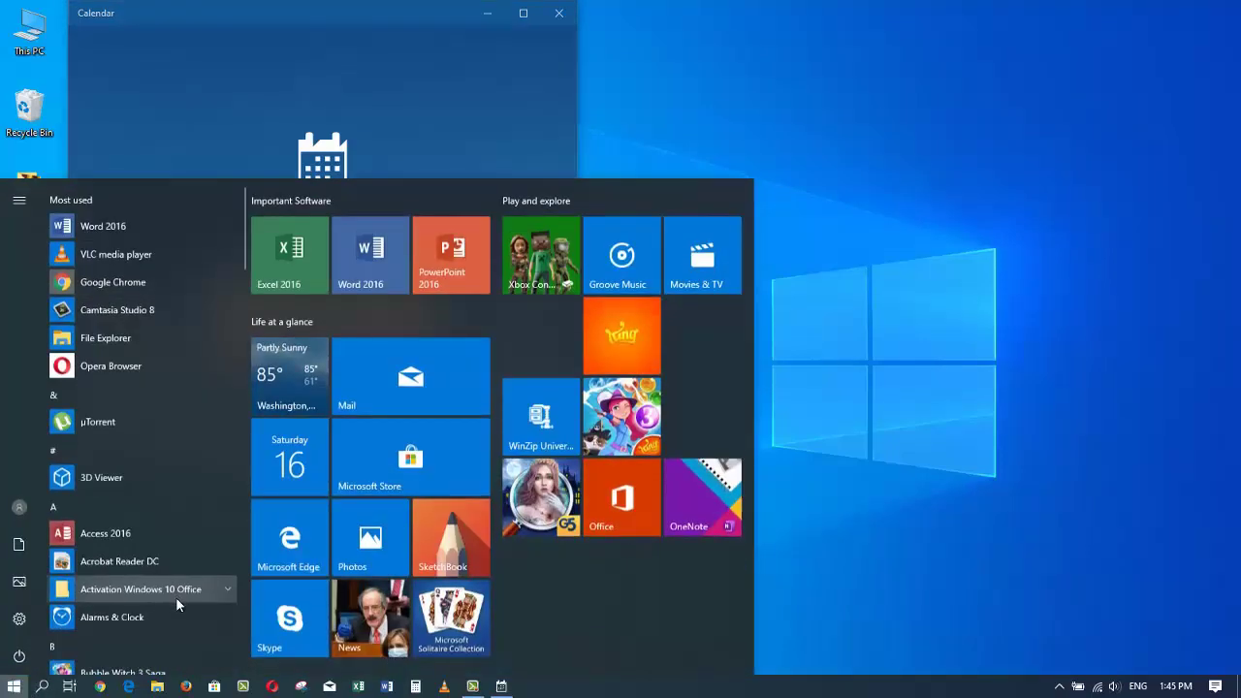
{"action": "left_click", "coordinate": [294, 381]}
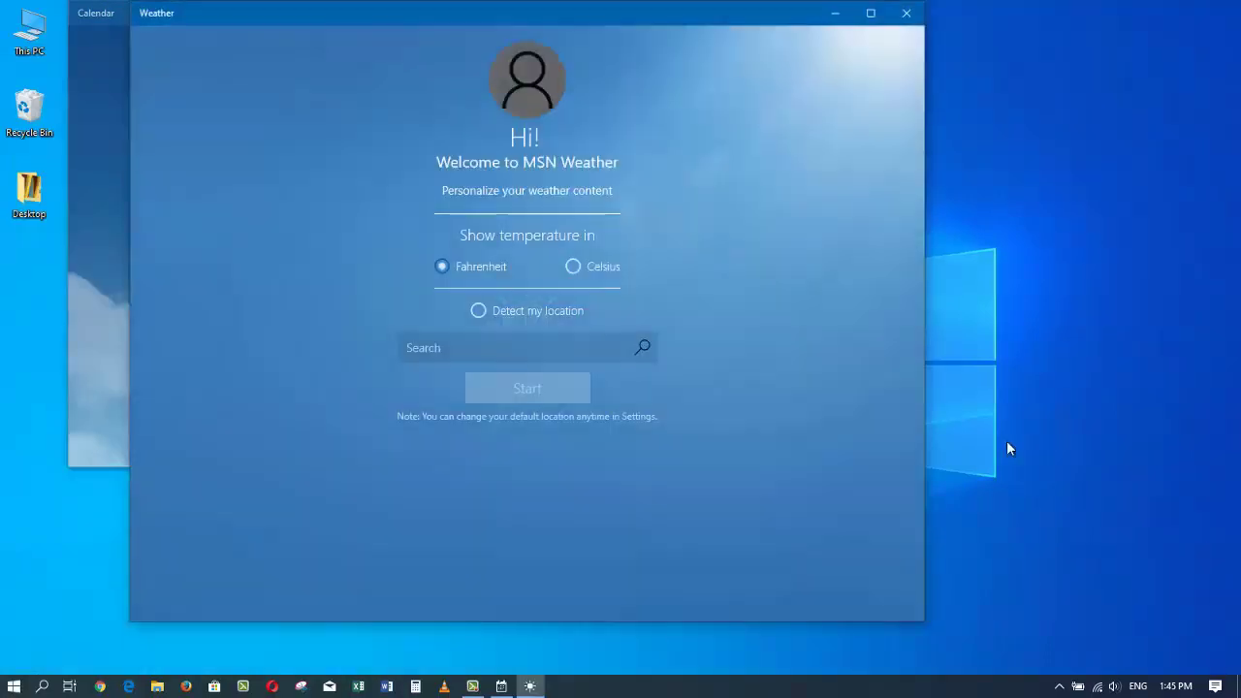
{"action": "left_click", "coordinate": [13, 686]}
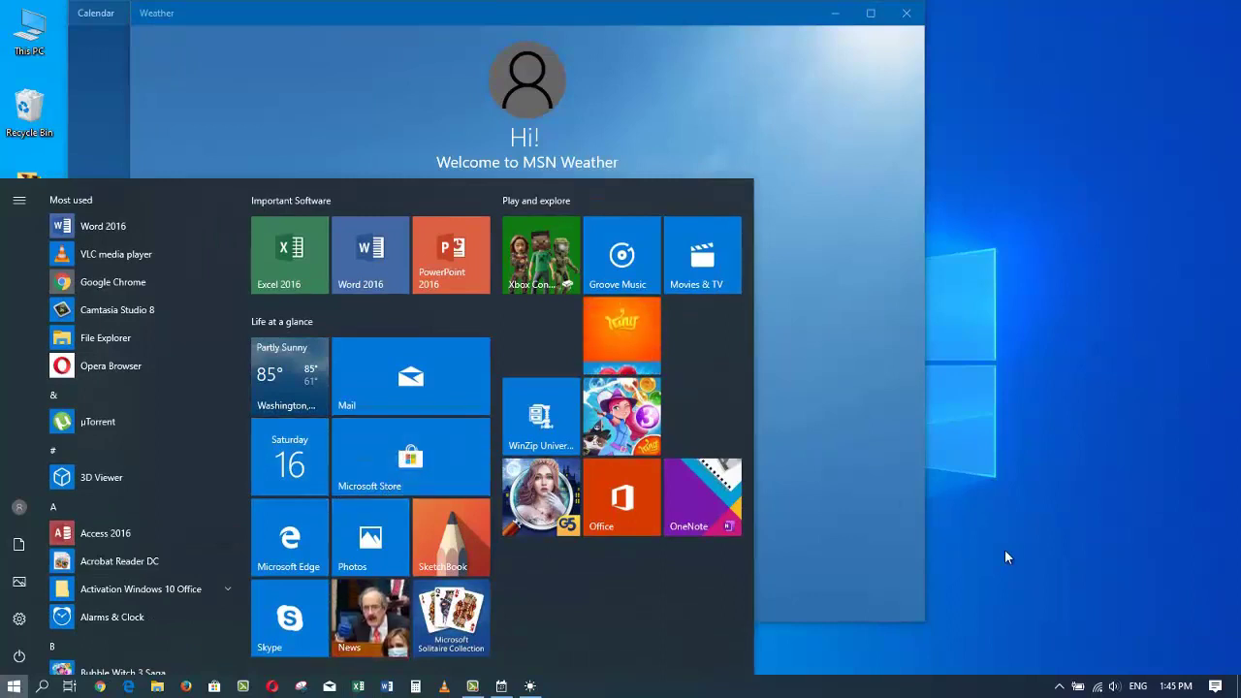
{"action": "left_click", "coordinate": [690, 562]}
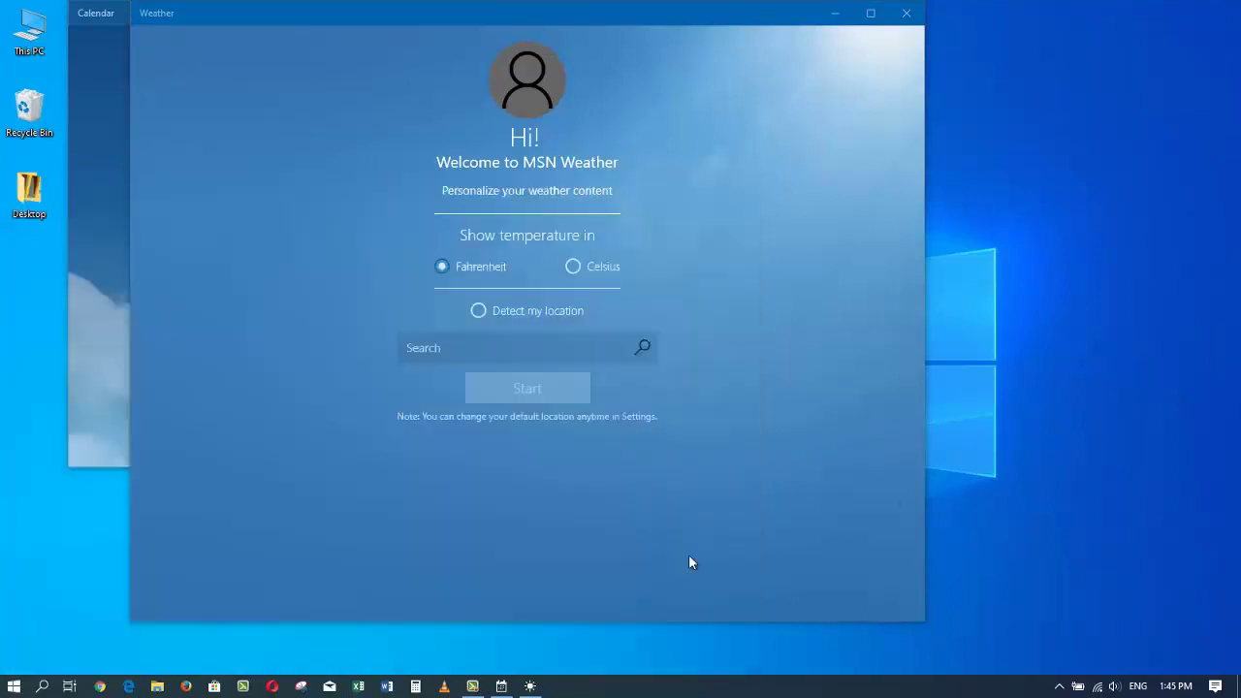
Switch from Desktop 2 to the empty Desktop 3 in Task View
{"action": "left_click", "coordinate": [74, 686]}
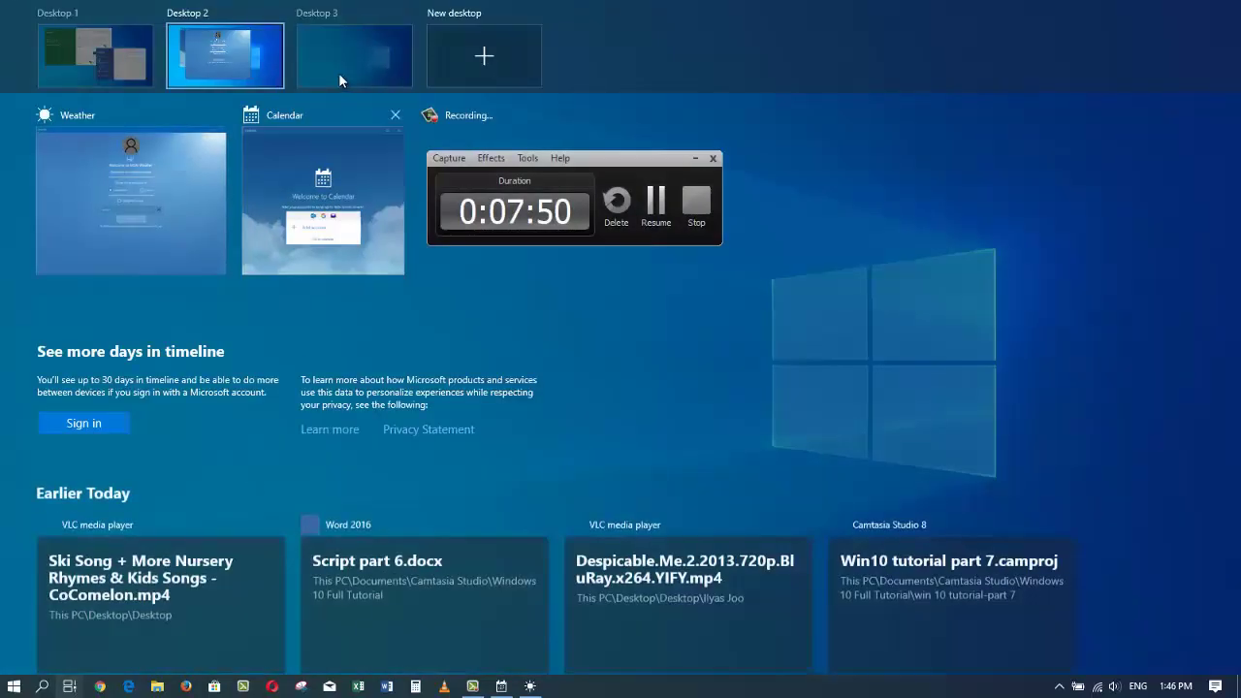
{"action": "mouse_move", "coordinate": [339, 80]}
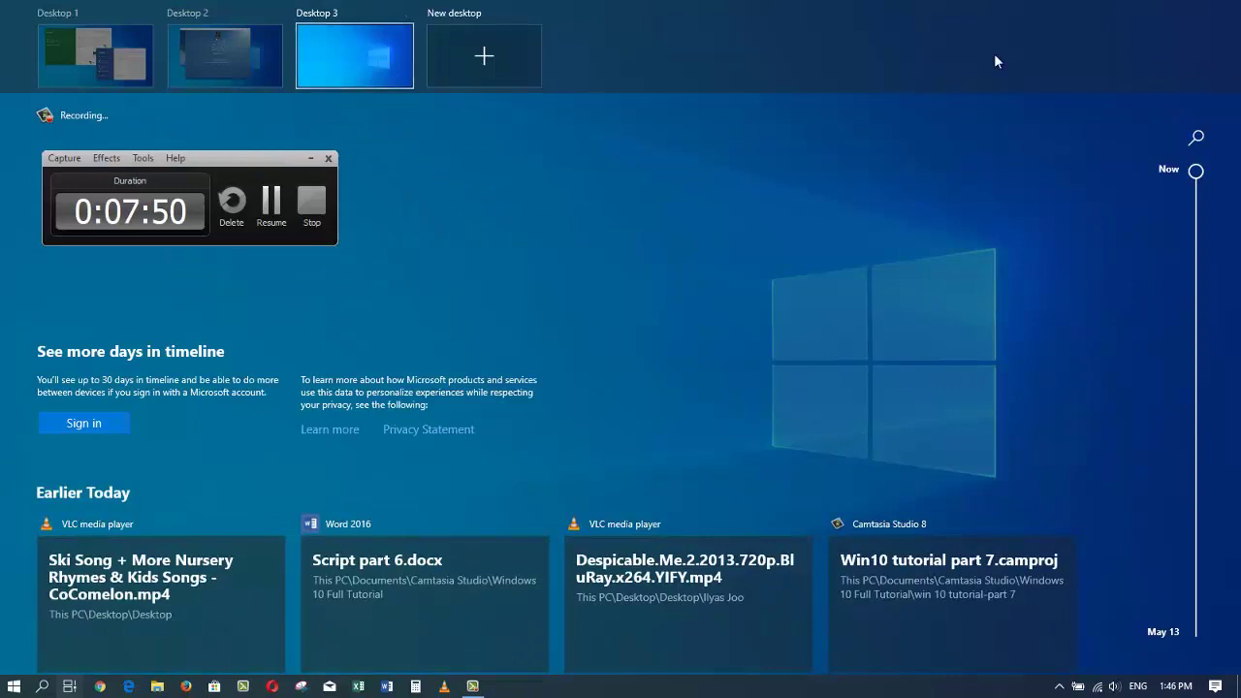
{"action": "left_click", "coordinate": [710, 232]}
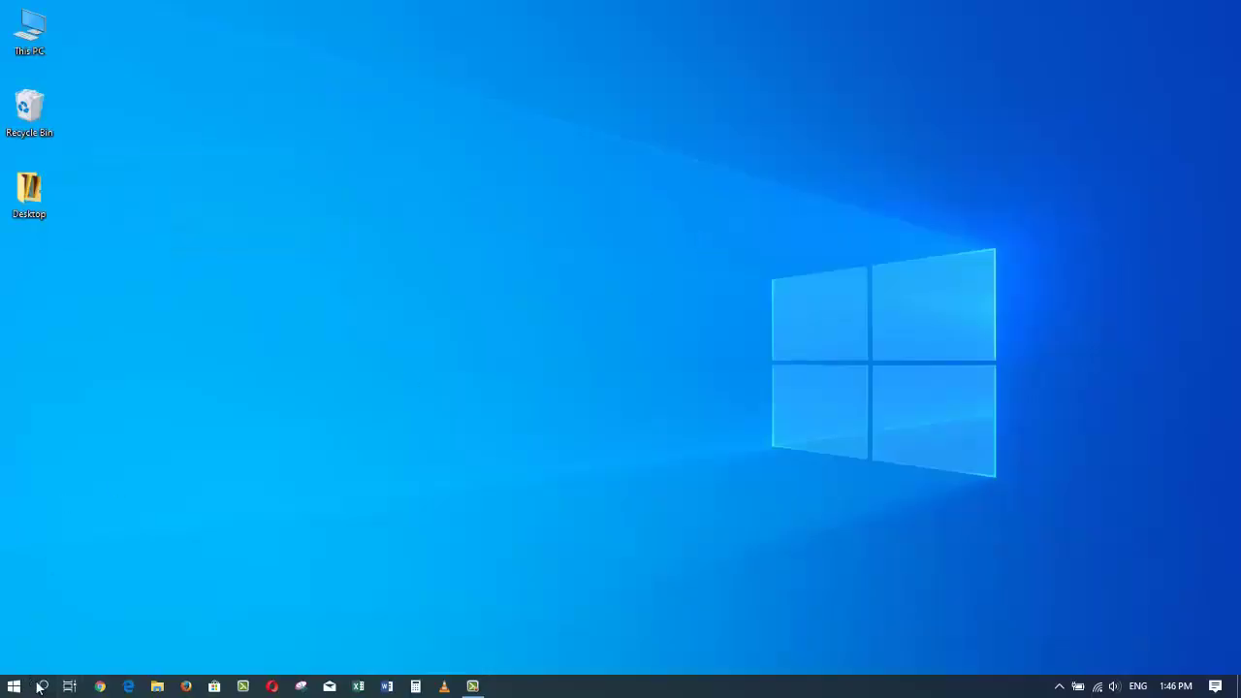
Switch back to Desktop 1 and preview its running Firefox window
{"action": "left_click", "coordinate": [66, 688]}
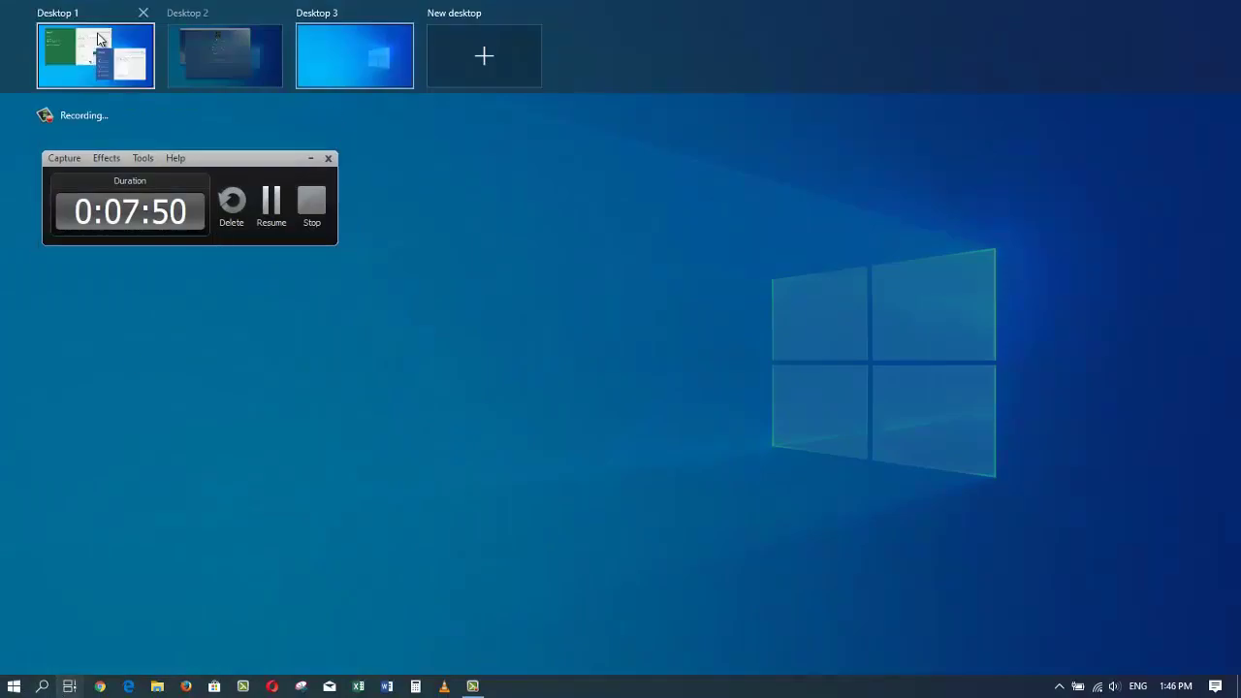
{"action": "left_click", "coordinate": [97, 32]}
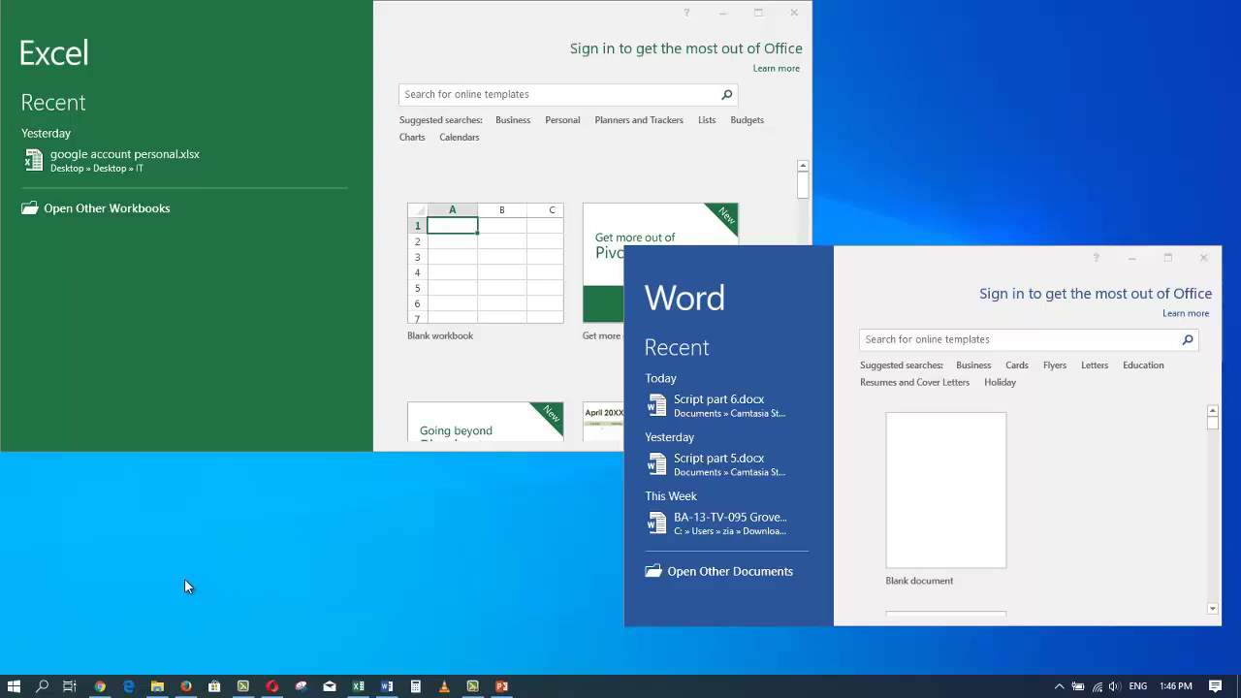
{"action": "mouse_move", "coordinate": [193, 684]}
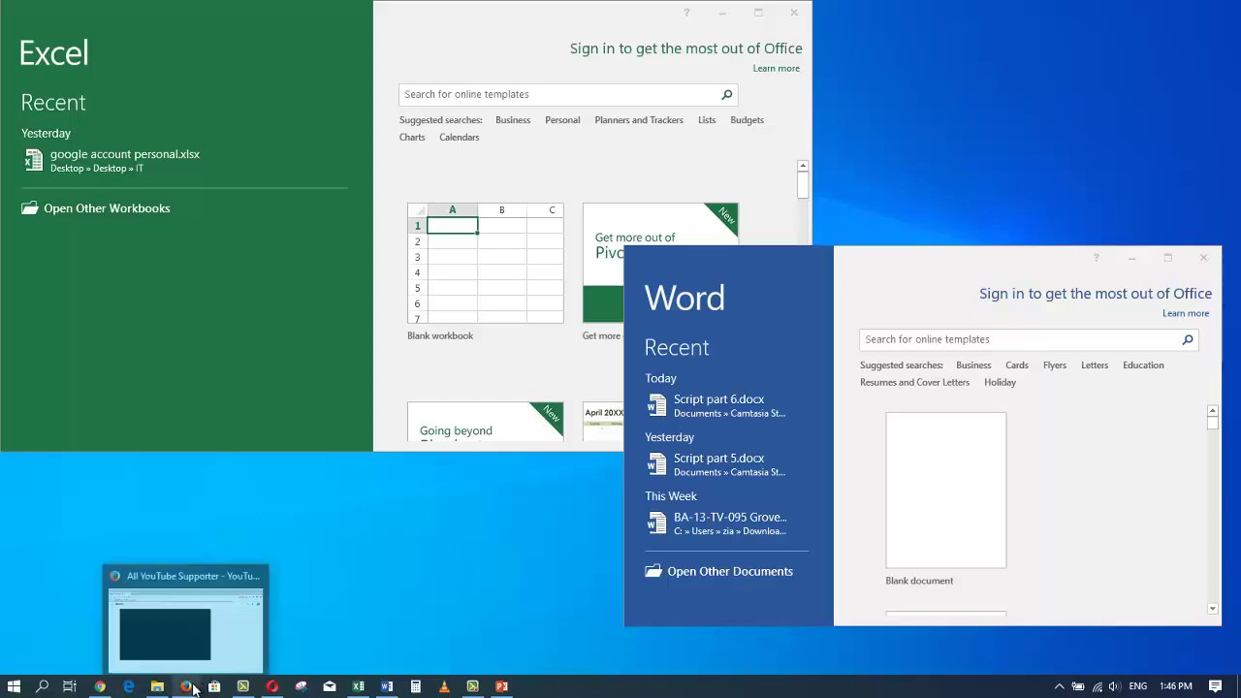
Add a fourth virtual desktop in Task View and switch to it
{"action": "left_click", "coordinate": [69, 685]}
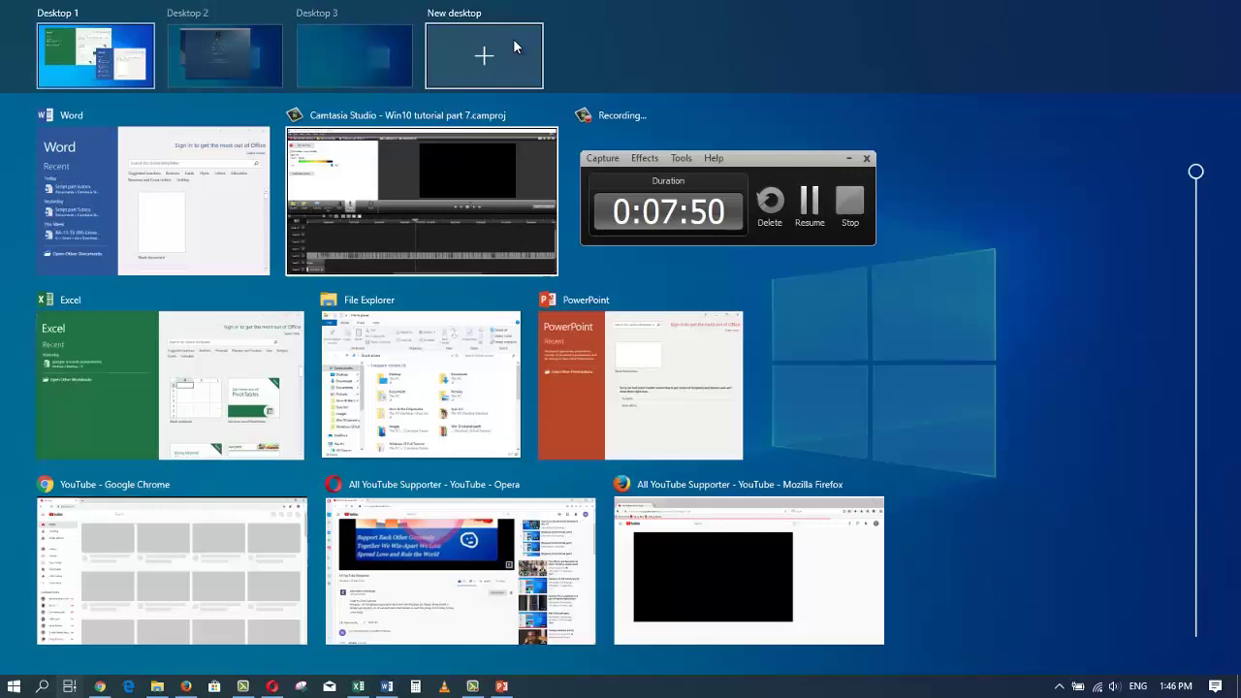
{"action": "left_click", "coordinate": [463, 46]}
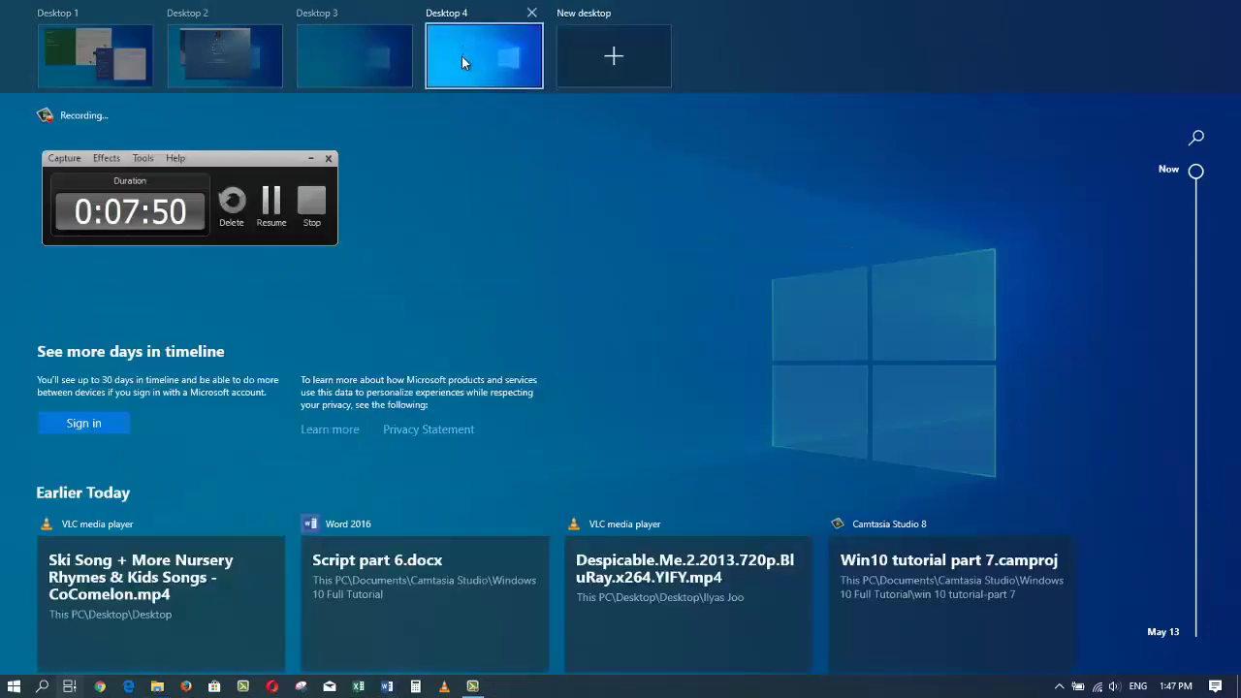
{"action": "left_click", "coordinate": [462, 56]}
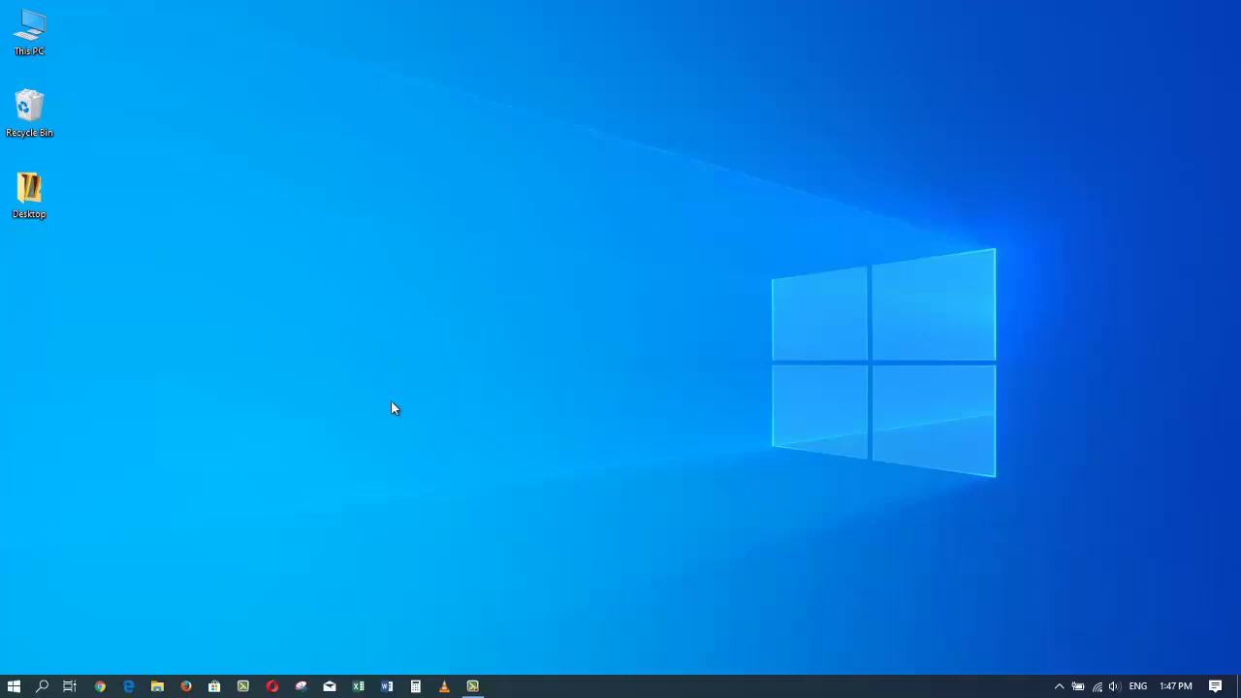
Return to Desktop 1 and restore the minimized PowerPoint window
{"action": "left_click", "coordinate": [68, 685]}
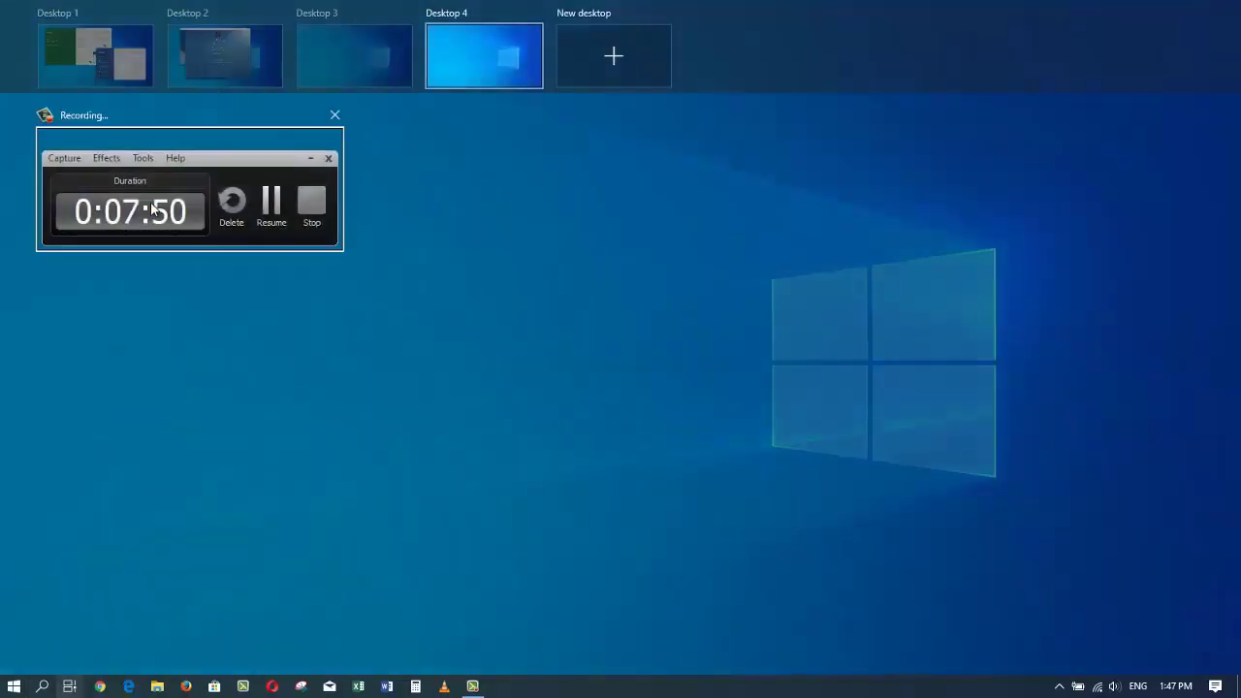
{"action": "left_click", "coordinate": [106, 75]}
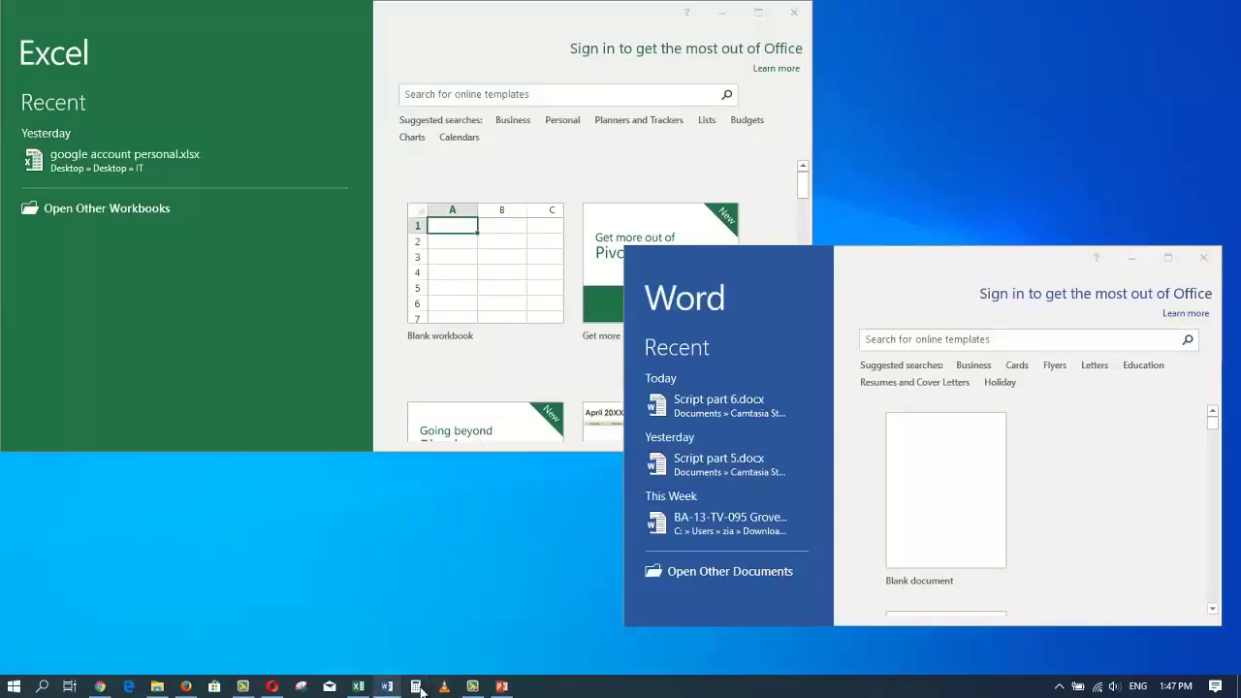
{"action": "left_click", "coordinate": [500, 686]}
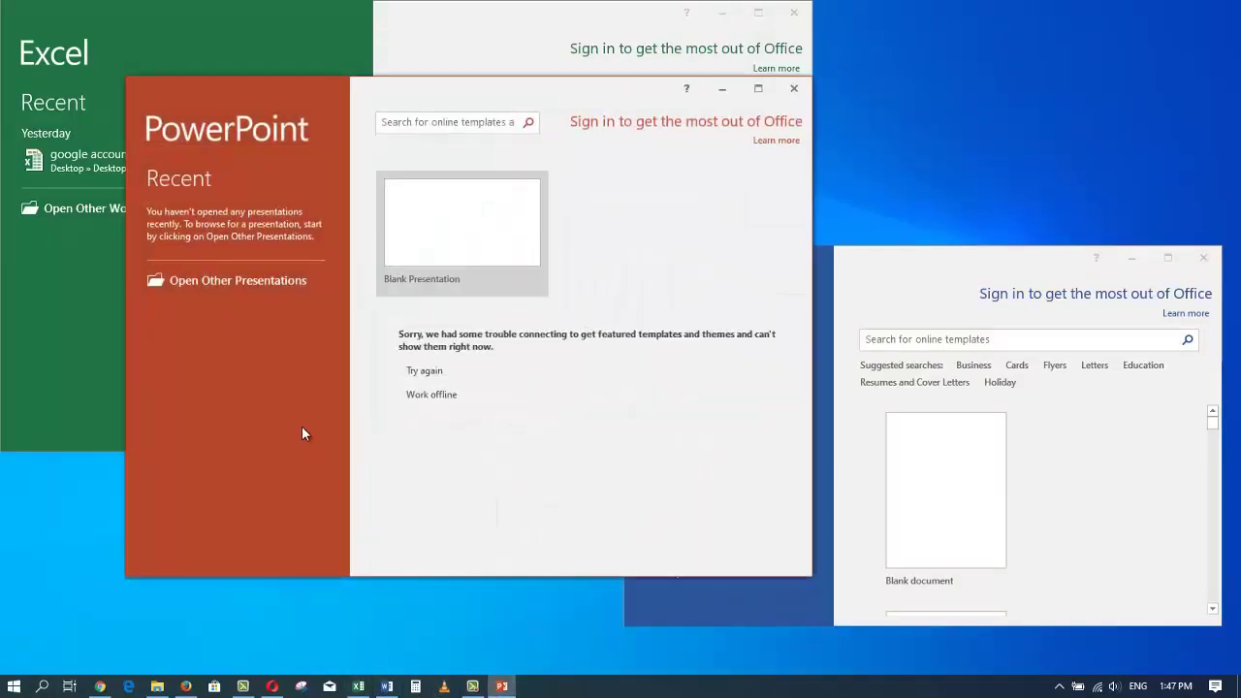
Move the PowerPoint window from Desktop 1 to Desktop 3 in Task View and switch to Desktop 3
{"action": "left_click", "coordinate": [69, 685]}
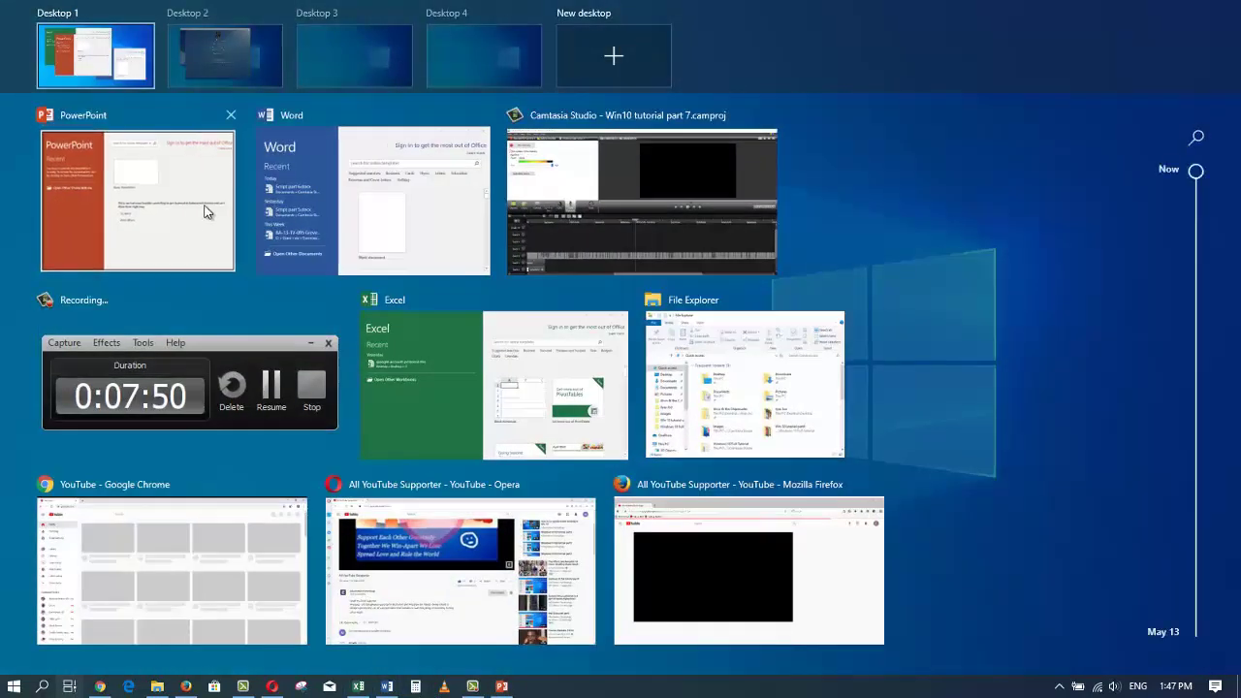
{"action": "mouse_move", "coordinate": [206, 212]}
{"action": "left_mouse_down"}
{"action": "mouse_move", "coordinate": [360, 265]}
{"action": "mouse_move", "coordinate": [309, 135]}
{"action": "mouse_move", "coordinate": [269, 169]}
{"action": "mouse_move", "coordinate": [359, 91]}
{"action": "mouse_move", "coordinate": [300, 135]}
{"action": "mouse_move", "coordinate": [312, 114]}
{"action": "mouse_move", "coordinate": [393, 59]}
{"action": "left_mouse_up"}
{"action": "left_click", "coordinate": [393, 60]}
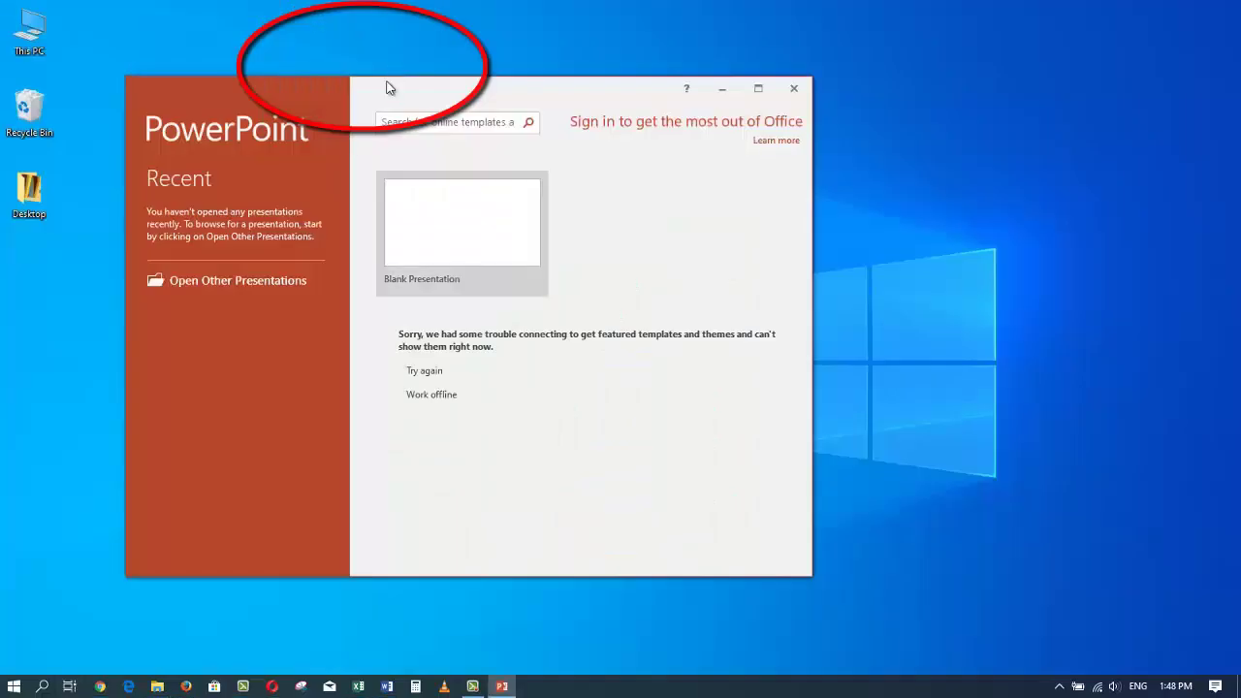
Move the Word window from Desktop 1 to Desktop 4, and bring up the File Explorer window on Desktop 1
{"action": "left_click", "coordinate": [69, 685]}
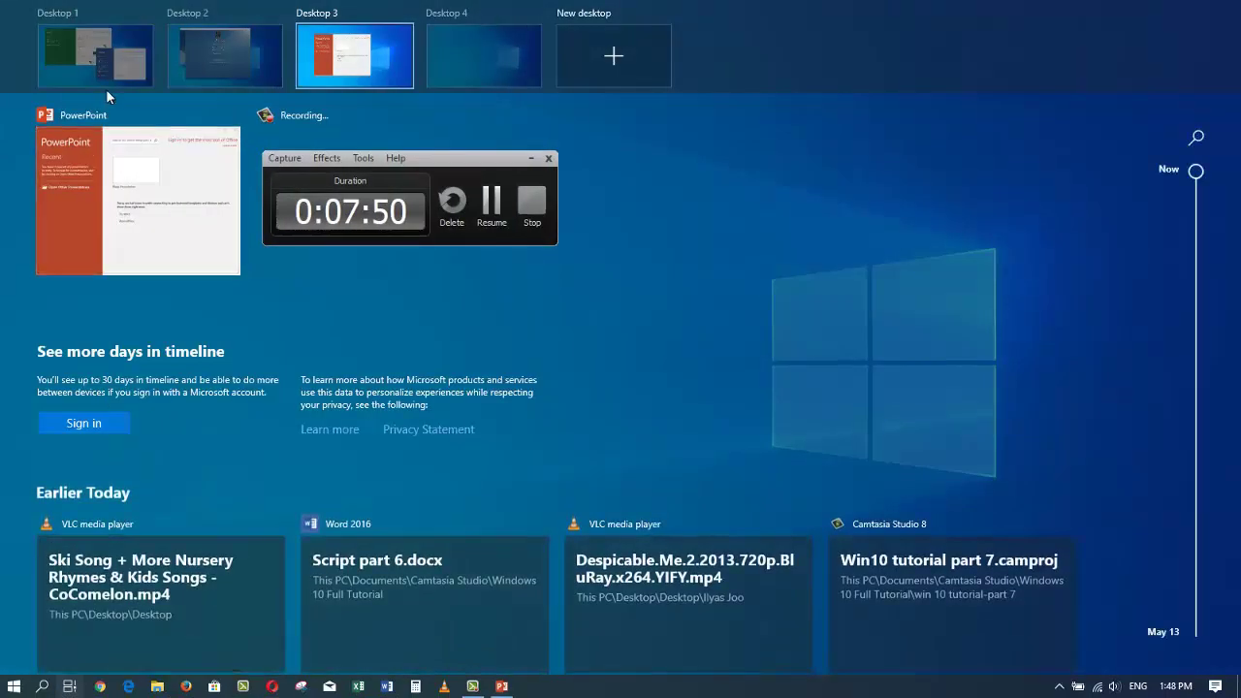
{"action": "left_click", "coordinate": [102, 65]}
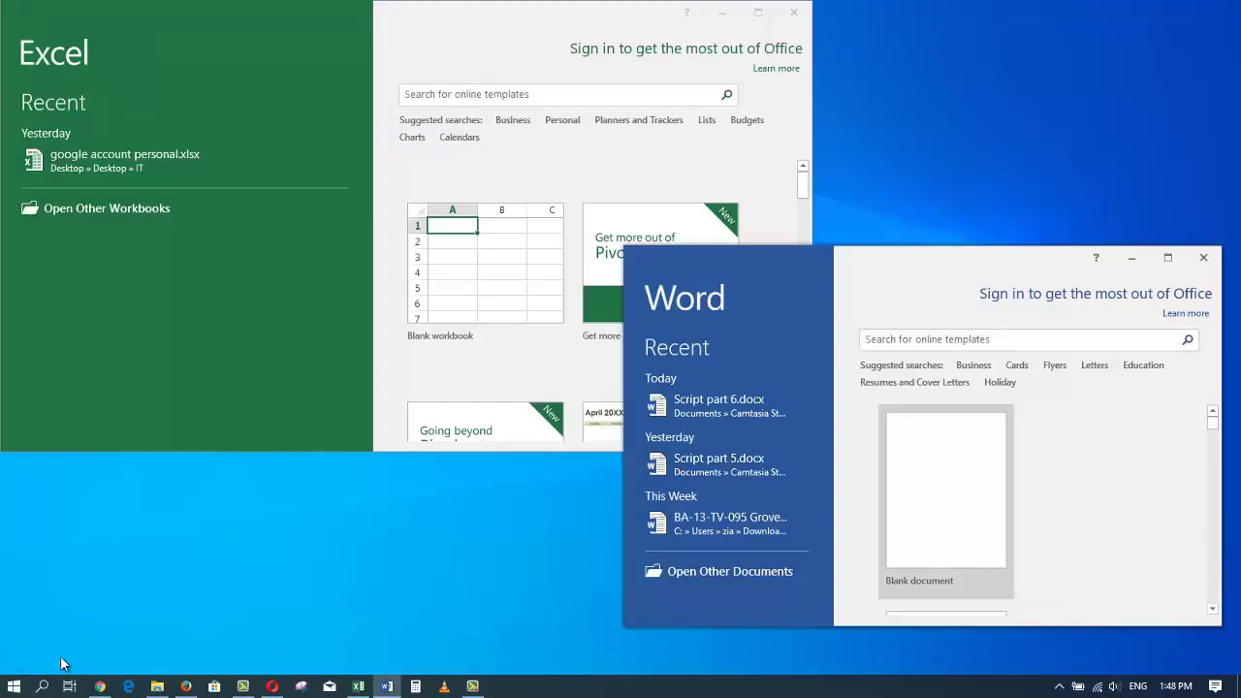
{"action": "left_click", "coordinate": [68, 686]}
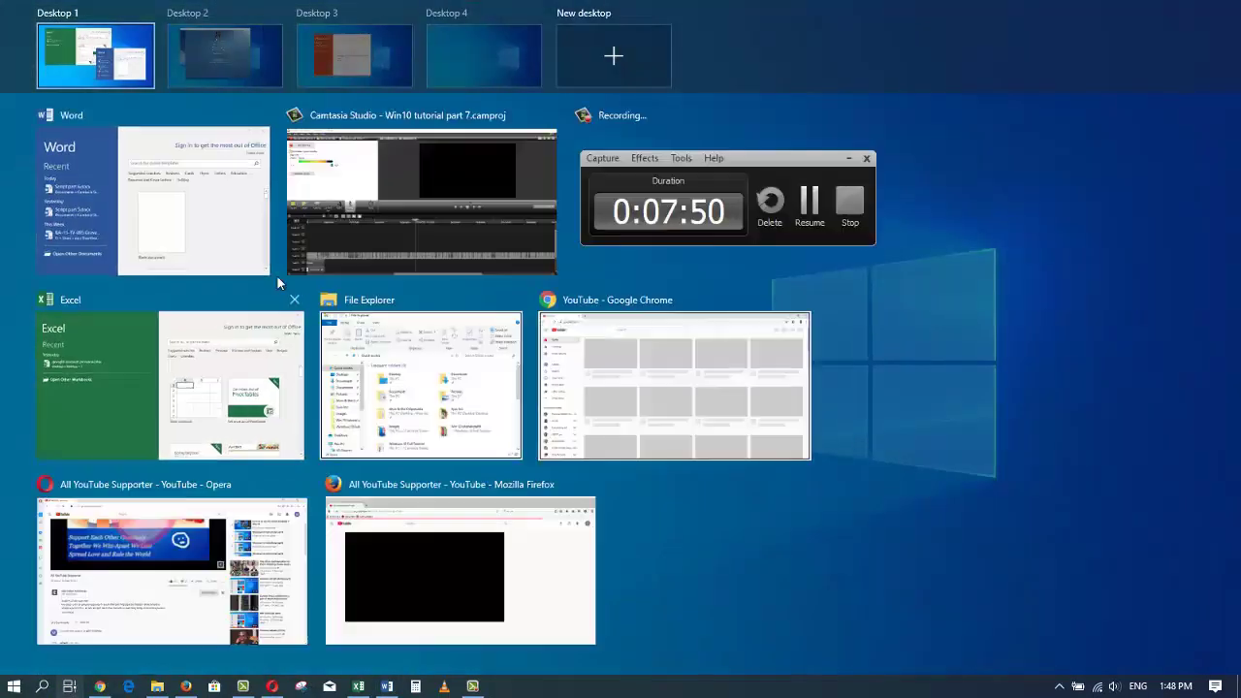
{"action": "left_click_drag", "start_coordinate": [152, 145], "coordinate": [487, 47]}
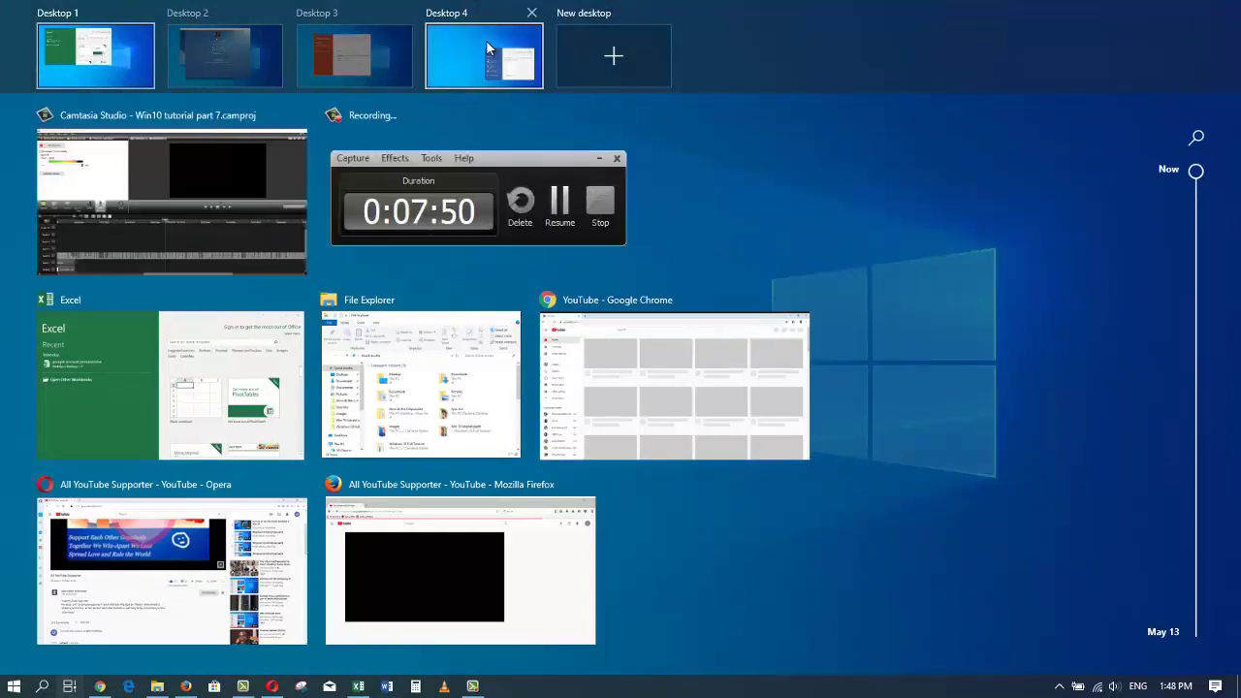
{"action": "left_click", "coordinate": [814, 191]}
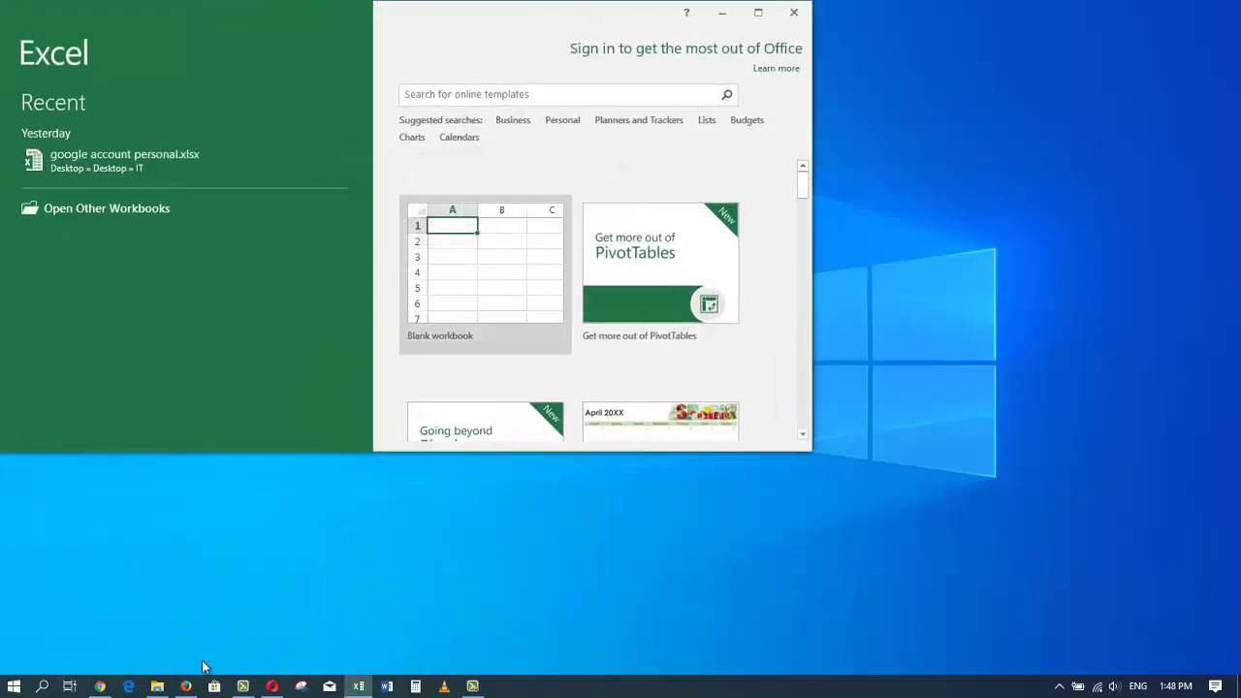
{"action": "key", "text": "super+e"}
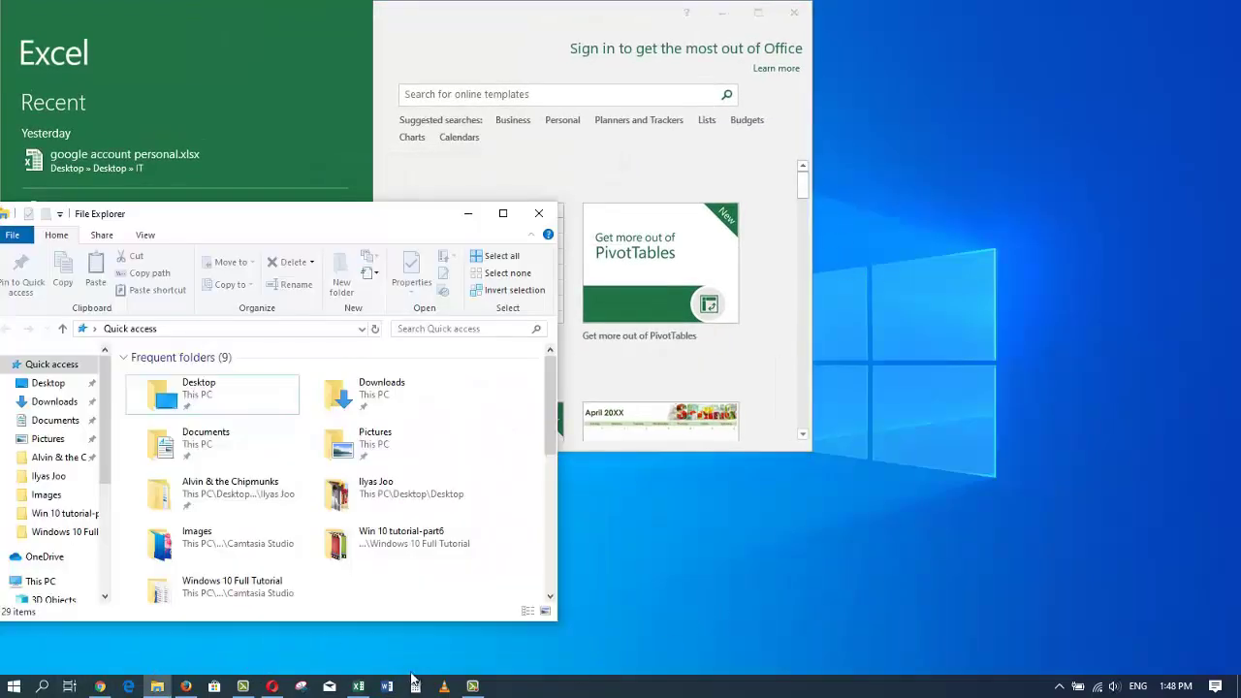
Switch to Desktop 4 and move the Word window up and left, closer to the middle of the desktop
{"action": "left_click", "coordinate": [70, 687]}
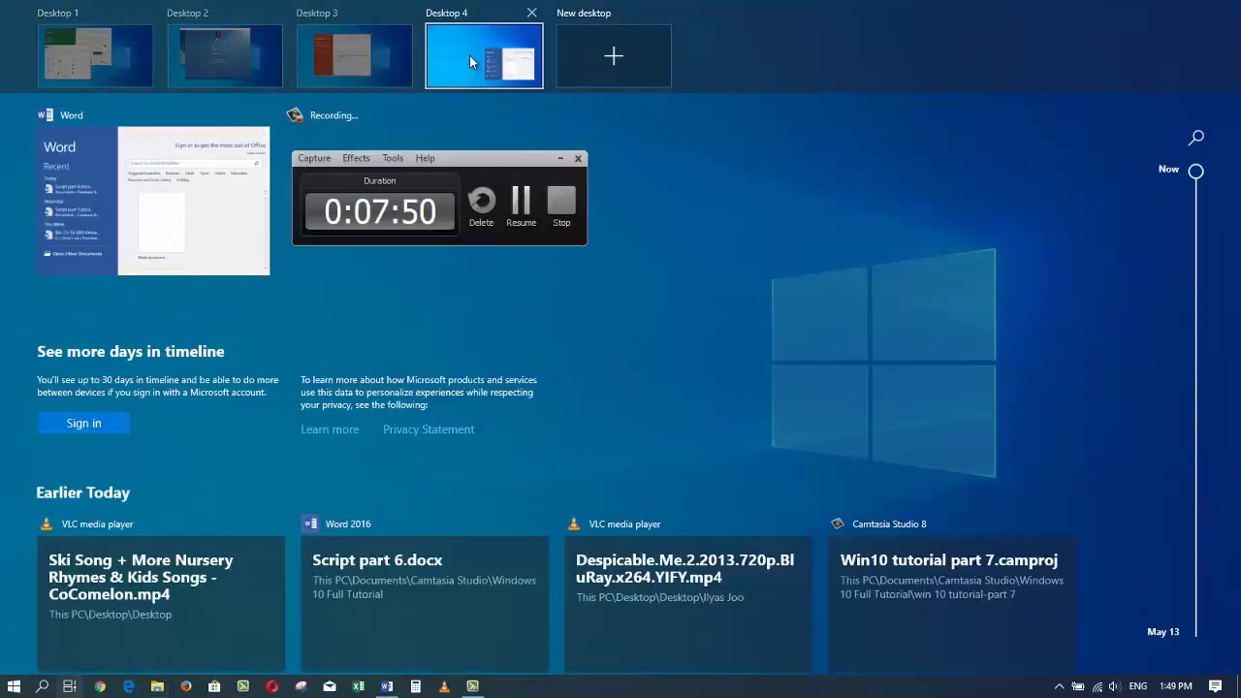
{"action": "left_click", "coordinate": [469, 55]}
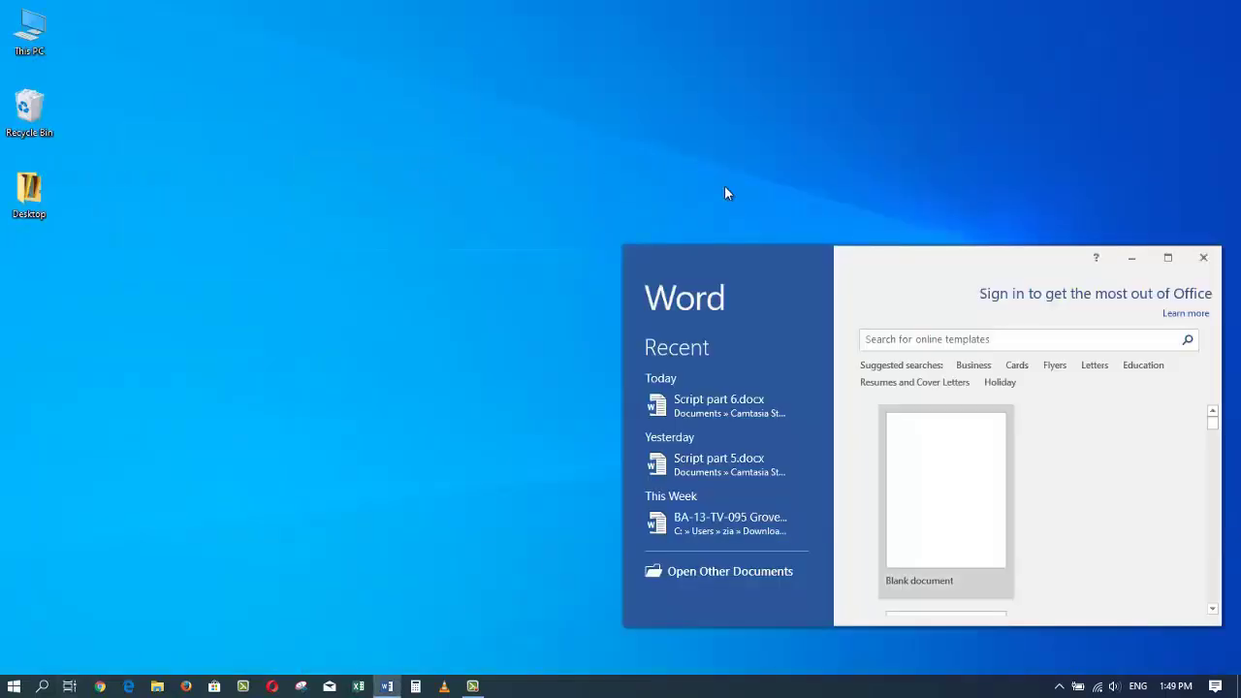
{"action": "left_click_drag", "start_coordinate": [882, 262], "coordinate": [808, 216]}
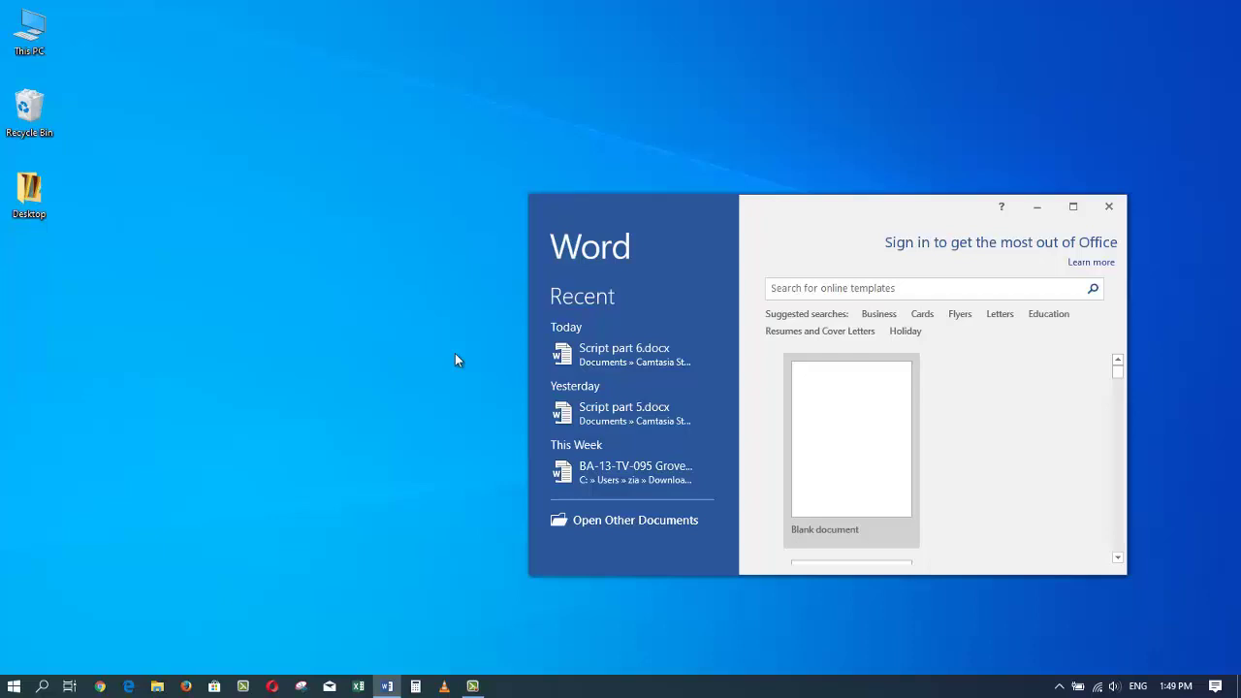
Review the four virtual desktops in Task View and return to Desktop 4
{"action": "left_click", "coordinate": [69, 686]}
{"action": "left_click", "coordinate": [68, 686]}
{"action": "left_click", "coordinate": [72, 686]}
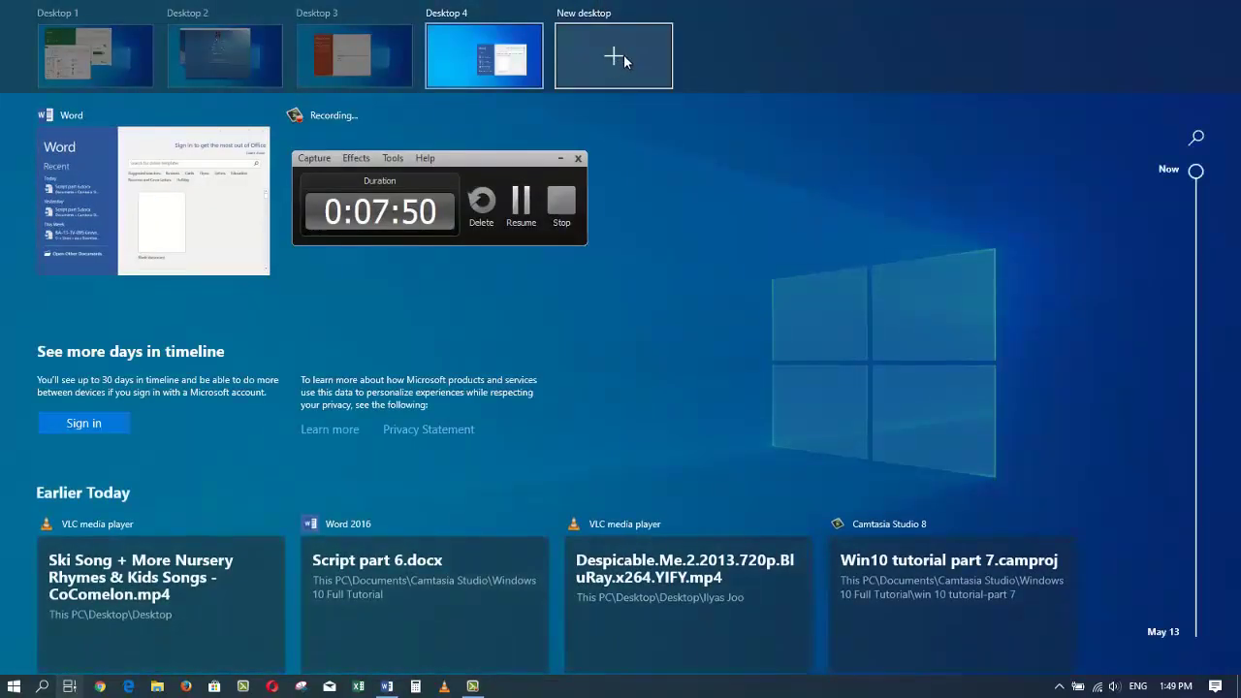
{"action": "left_click", "coordinate": [750, 171]}
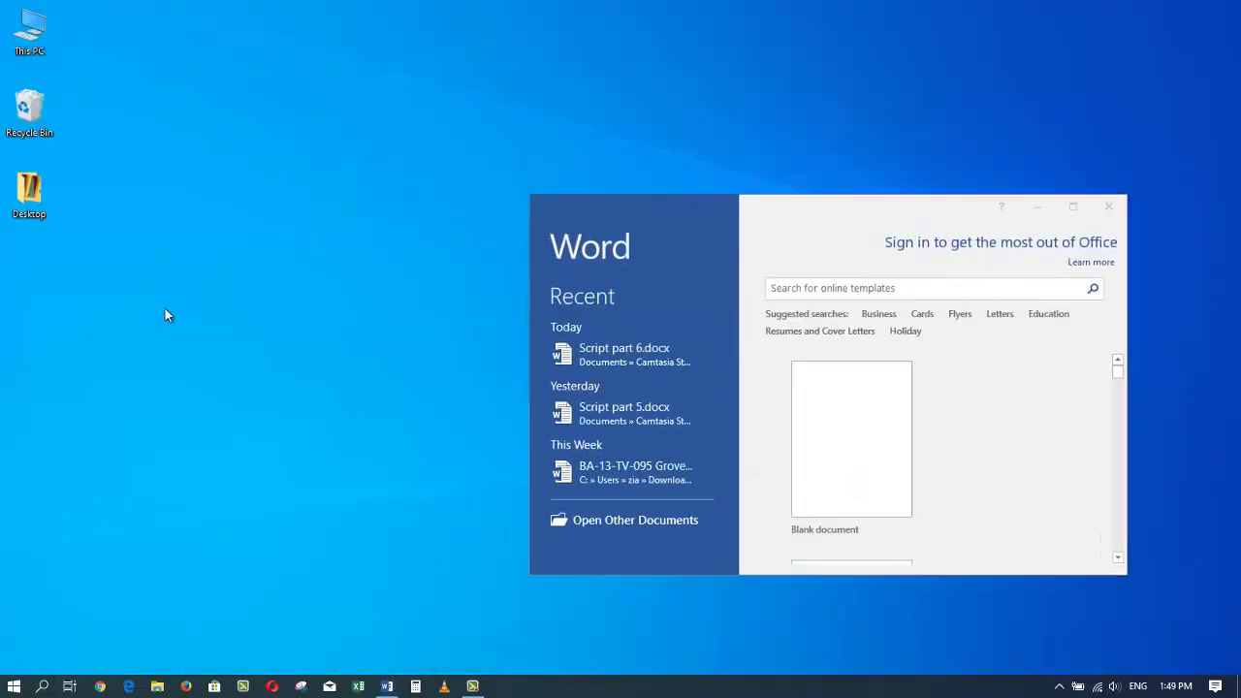